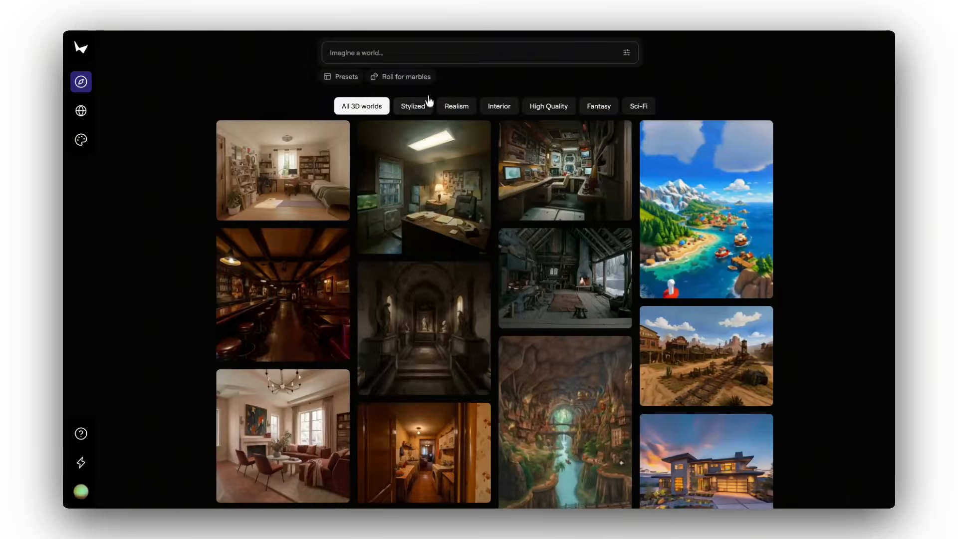
# Browse the world gallery by Stylized, Realism, Interior, High Quality, Fantasy and Sci-Fi, ending on all 3D worlds
pyautogui.click(426, 106)
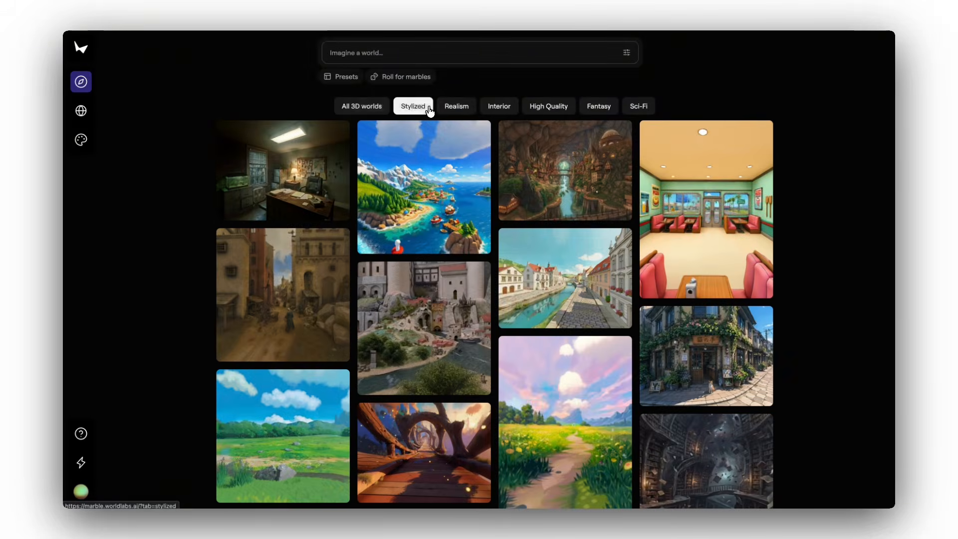
pyautogui.click(452, 108)
pyautogui.click(497, 110)
pyautogui.click(551, 108)
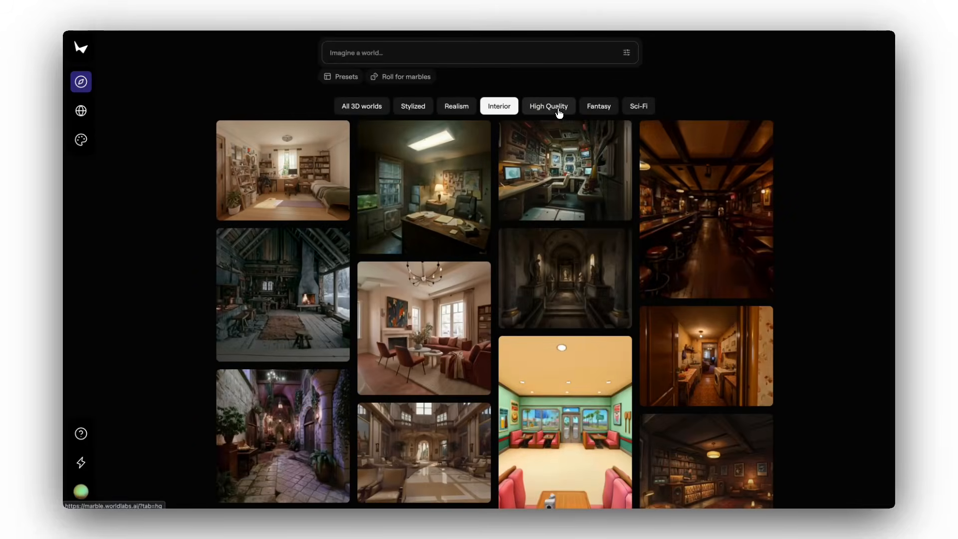
pyautogui.click(601, 108)
pyautogui.click(638, 106)
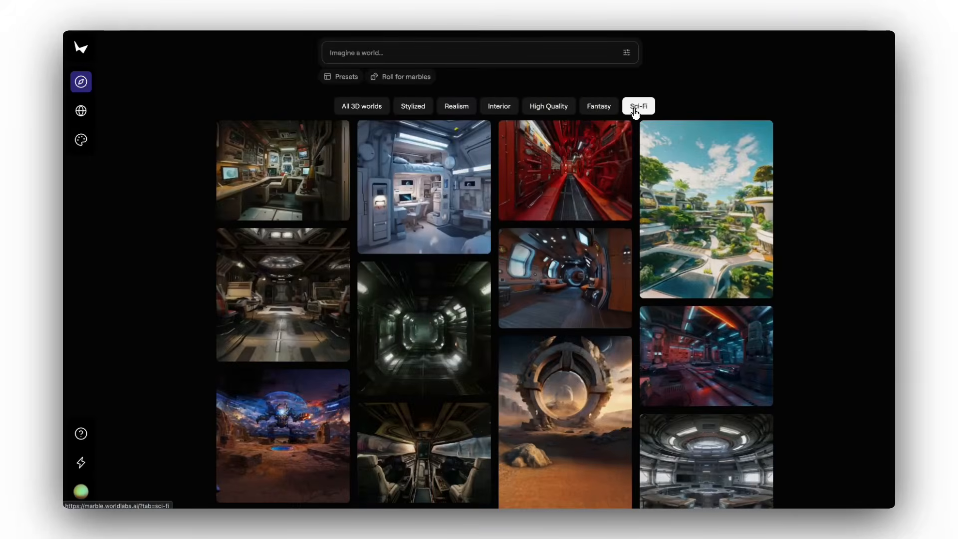
pyautogui.click(375, 107)
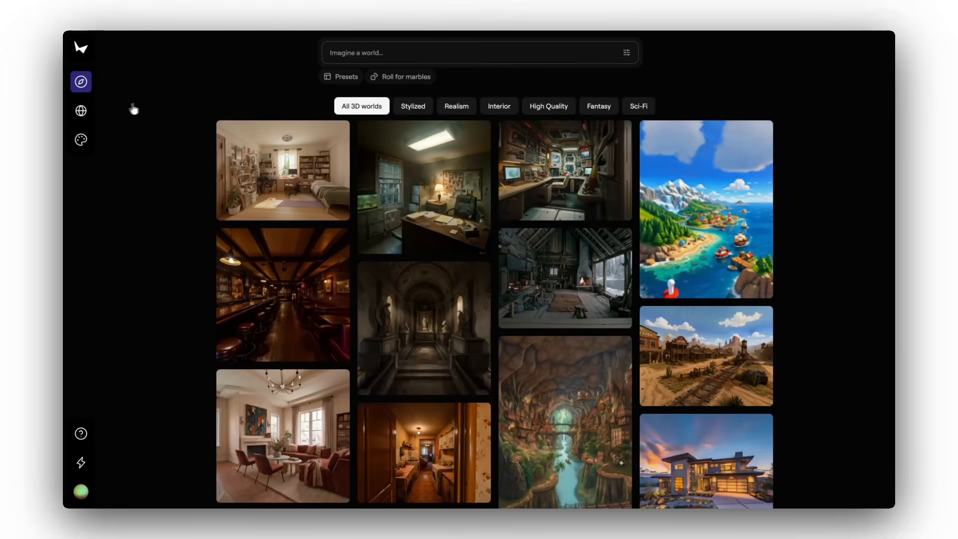
pyautogui.moveTo(81, 111)
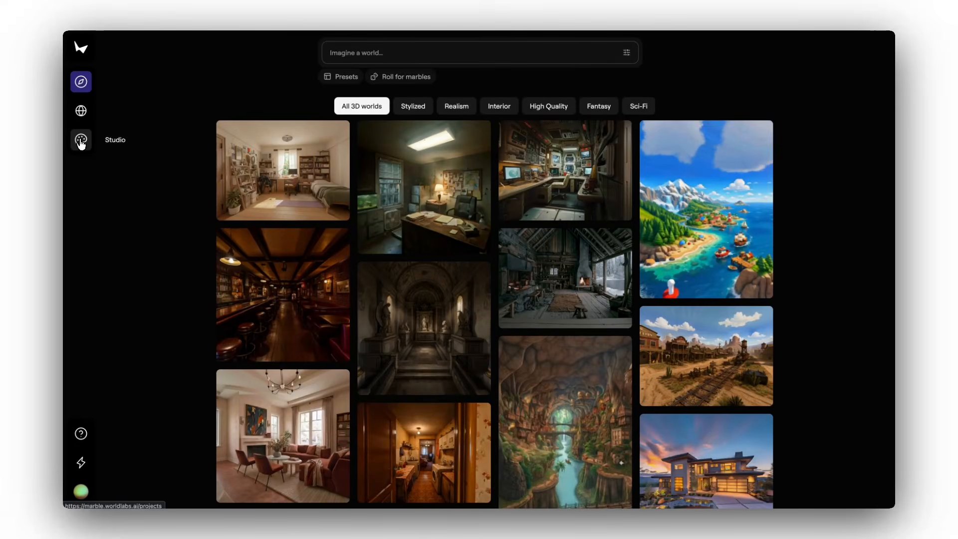
# Open the documentation and read the prompt guidelines, including the image and multi-image prompt tips
pyautogui.click(86, 436)
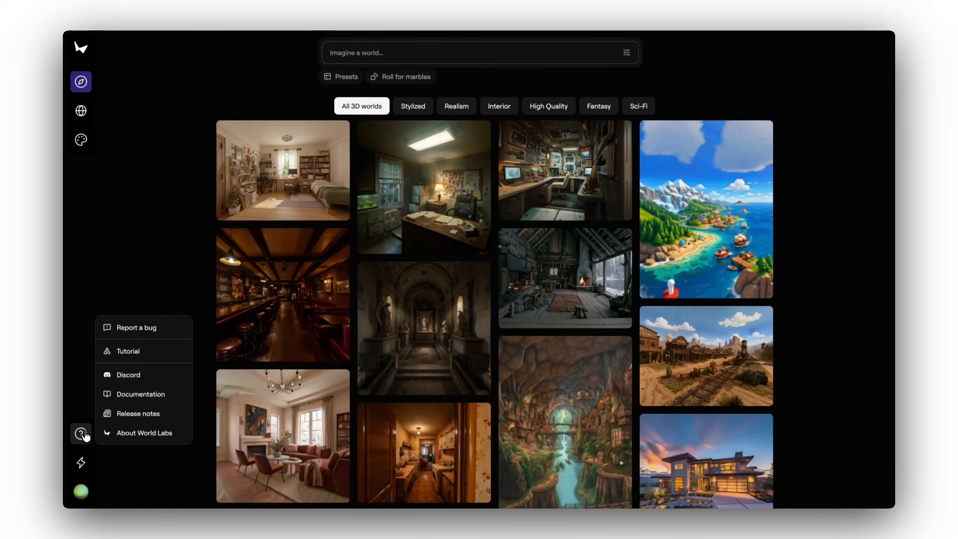
pyautogui.click(179, 397)
pyautogui.scroll(-8, 238, 146)
pyautogui.scroll(-3, 239, 146)
pyautogui.click(453, 220)
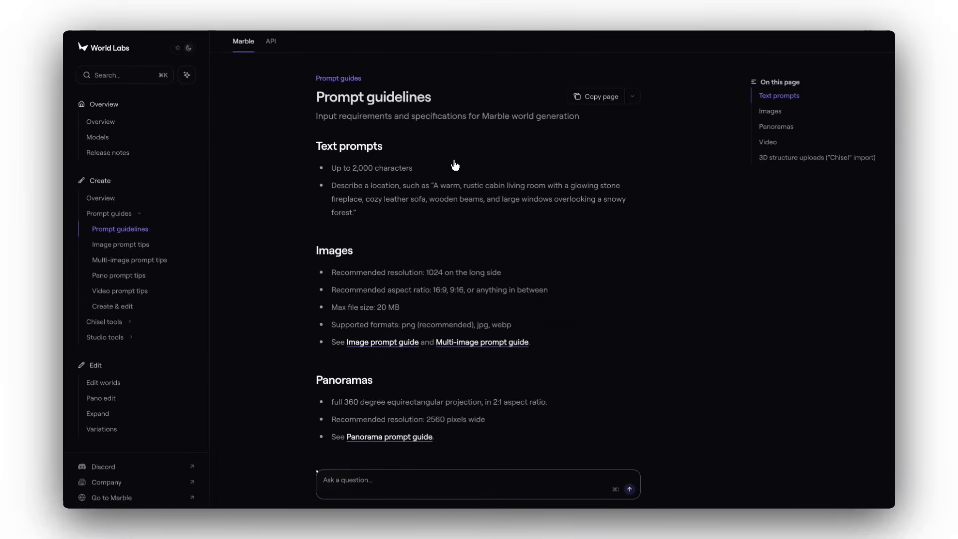
pyautogui.click(391, 351)
pyautogui.scroll(-20, 444, 357)
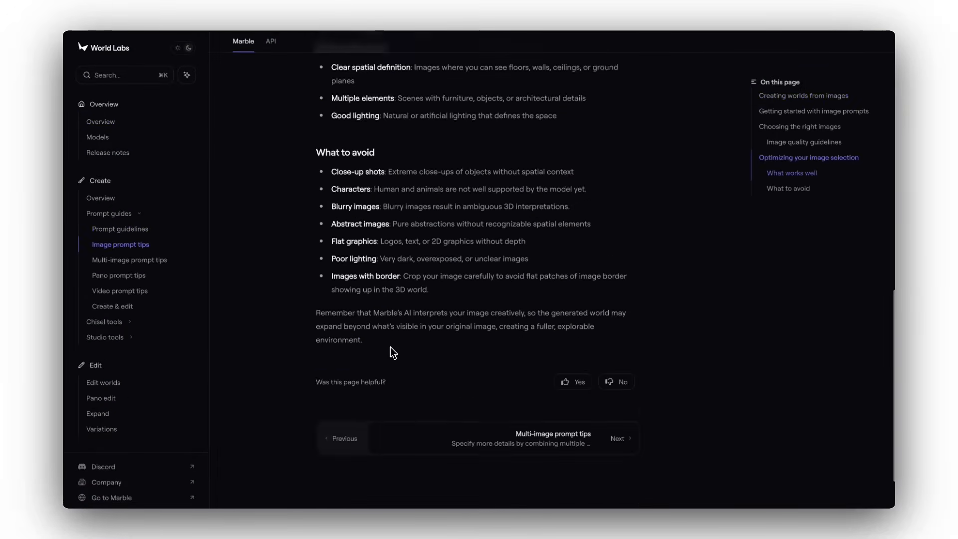
pyautogui.click(574, 434)
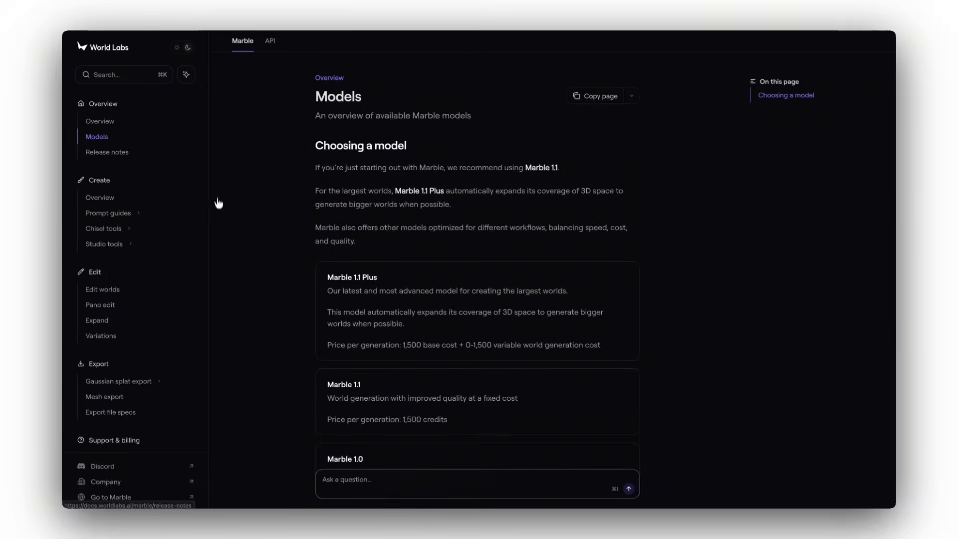
# Read the export file specs in the documentation, covering images, splats and meshes
pyautogui.click(132, 412)
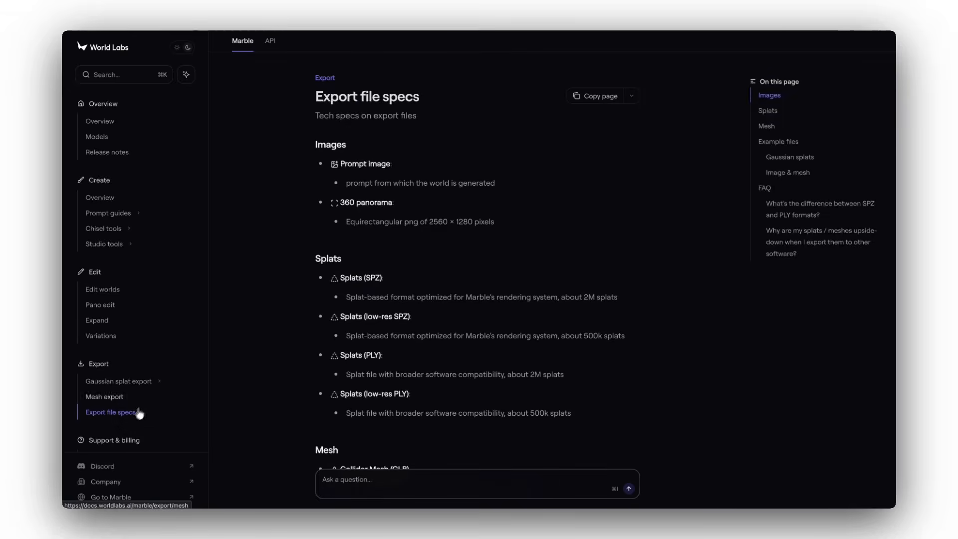
pyautogui.scroll(-5, 254, 344)
pyautogui.scroll(-8, 257, 343)
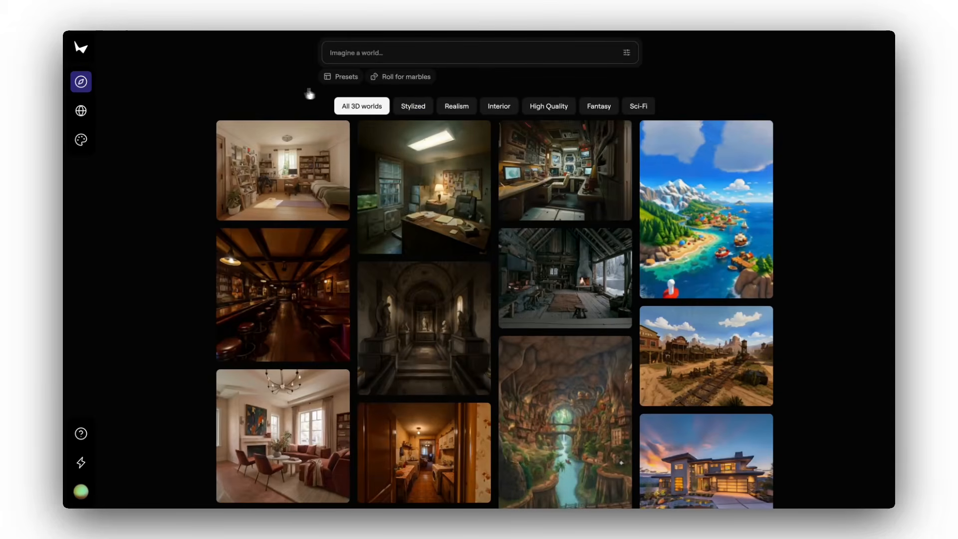
# Load the sci-fi bedroom preset and replace it with a randomly rolled world prompt
pyautogui.click(337, 78)
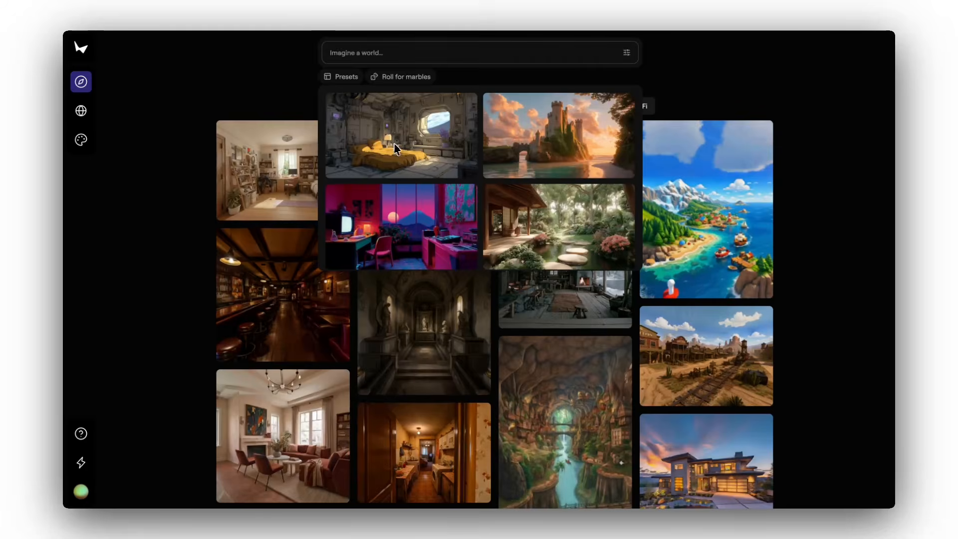
pyautogui.click(469, 136)
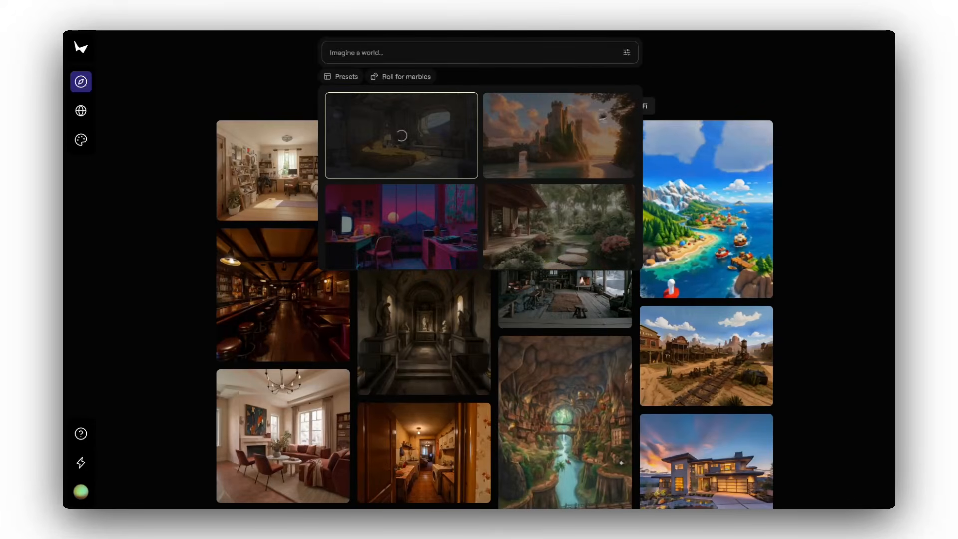
pyautogui.click(375, 79)
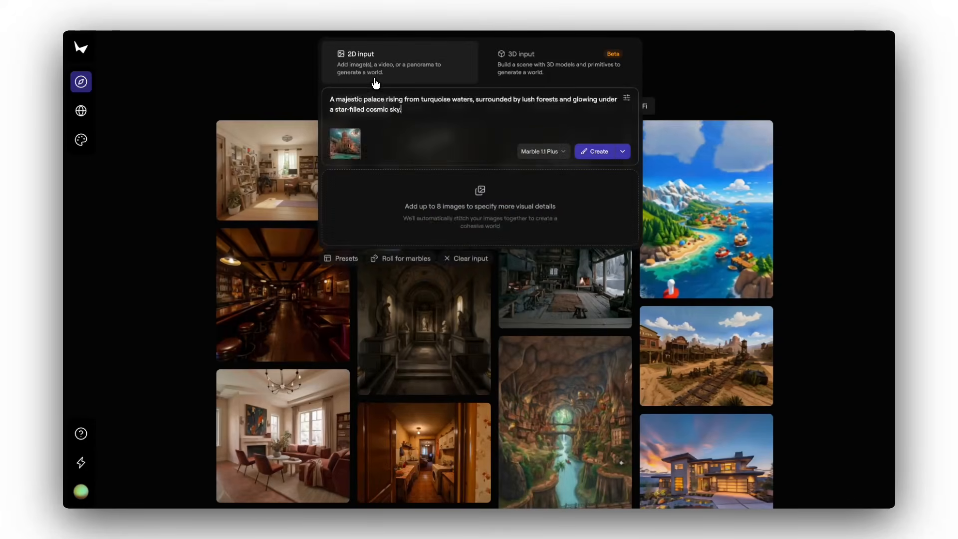
# Enter a text prompt describing a rustic cabin interior with stone walls and wooden beams
pyautogui.write('A rus')
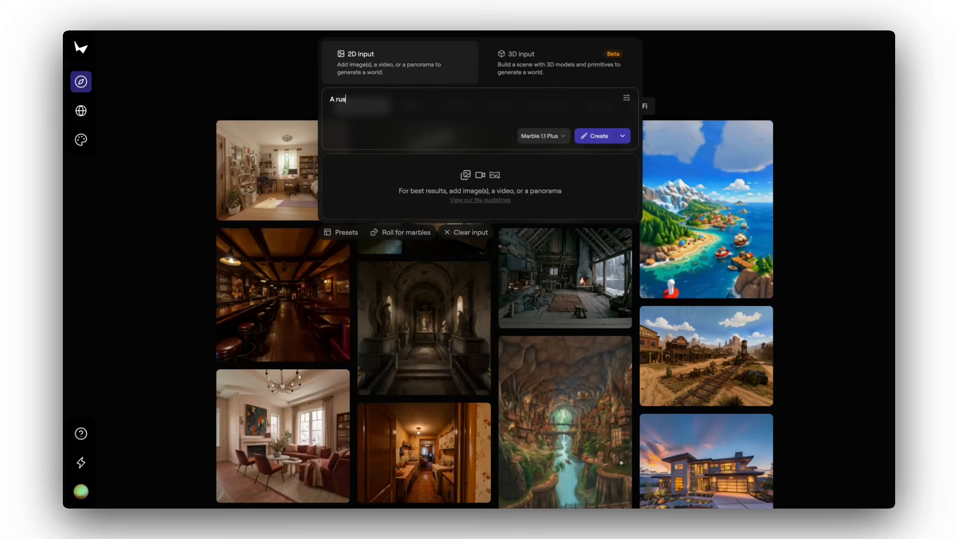
pyautogui.write('tic cabin interior with stone walls, wood')
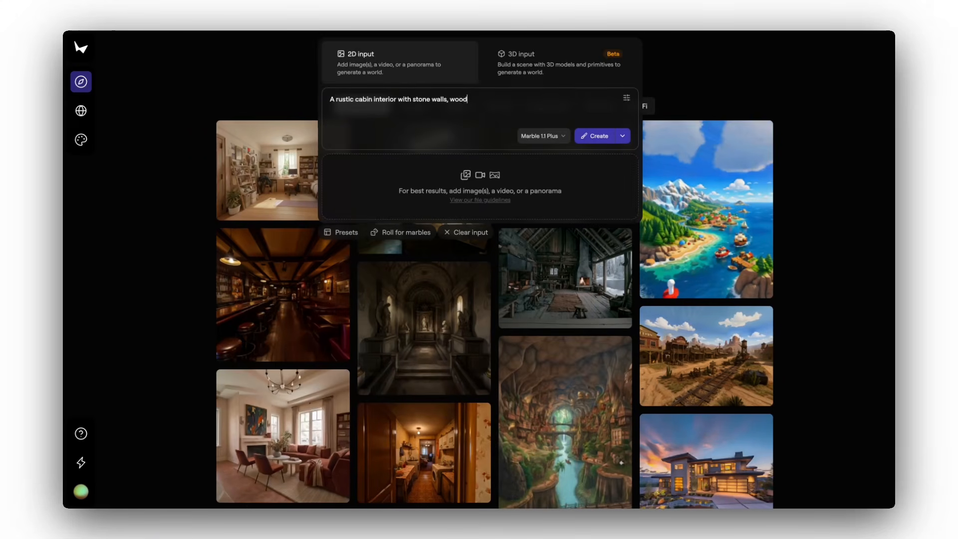
pyautogui.write('ms, and a')
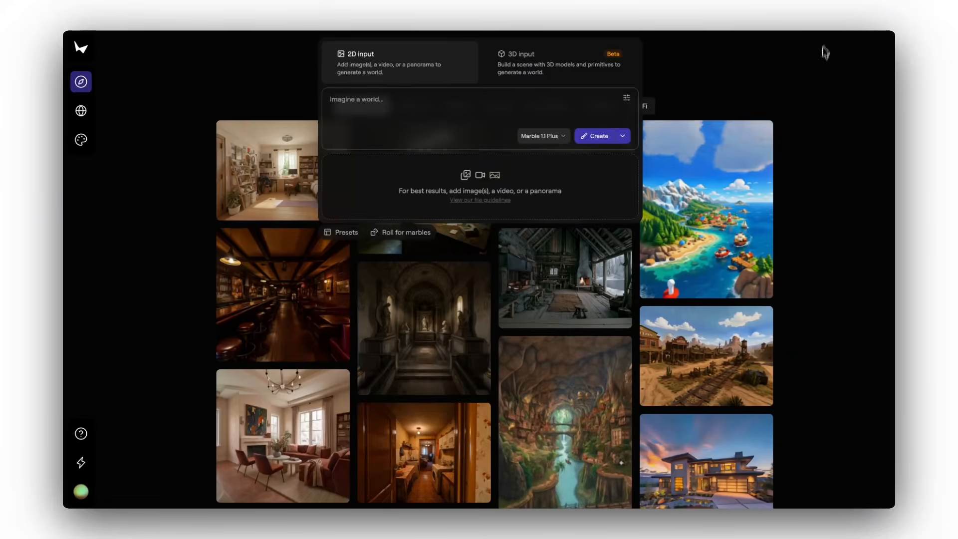
# Add four recently downloaded room images to the 2D input as front, back, right and left views
pyautogui.click(827, 26)
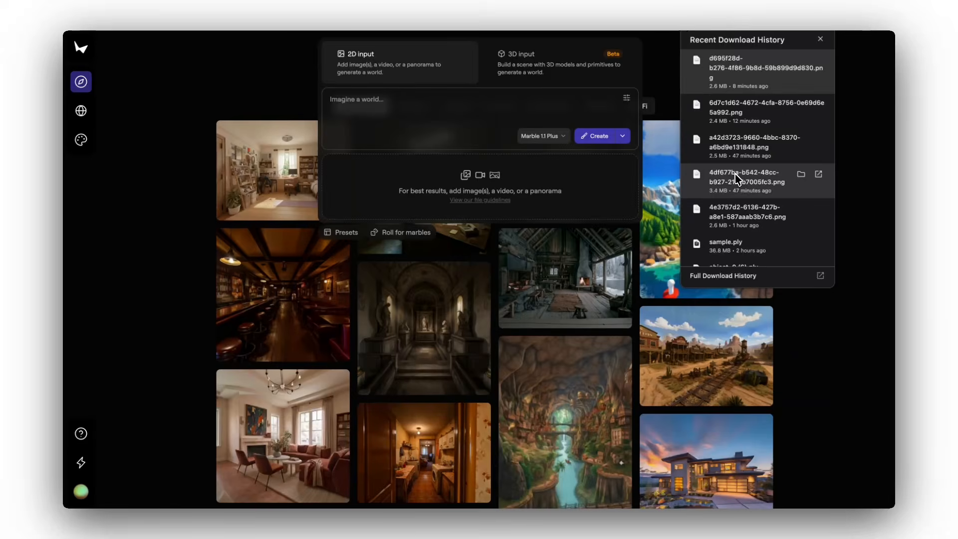
pyautogui.moveTo(736, 178); pyautogui.dragTo(382, 134)
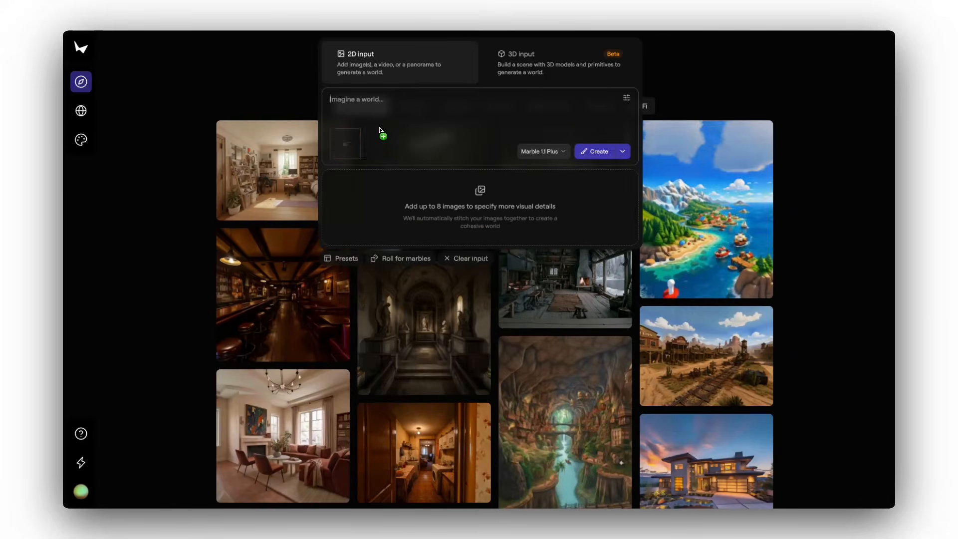
pyautogui.click(829, 26)
pyautogui.moveTo(743, 144); pyautogui.dragTo(458, 141)
pyautogui.click(829, 26)
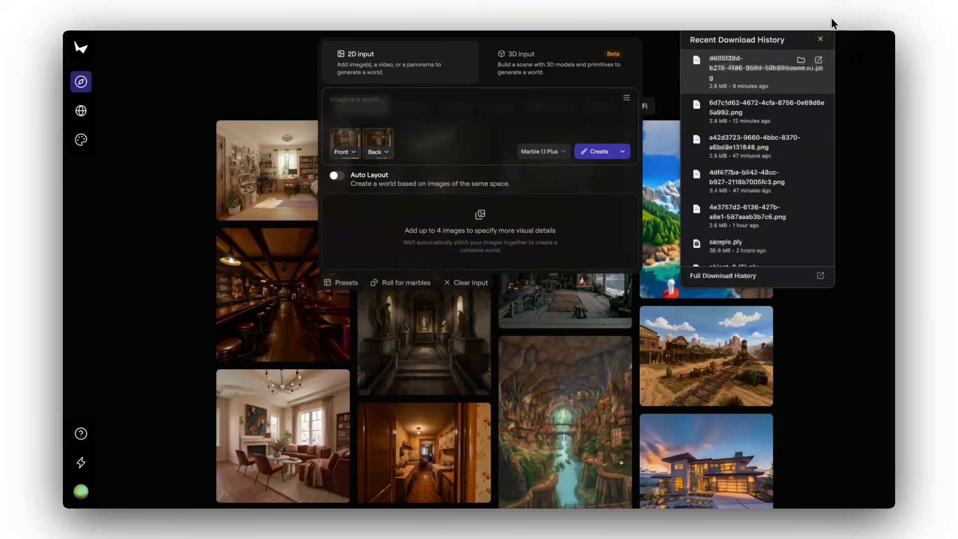
pyautogui.moveTo(743, 111); pyautogui.dragTo(434, 131)
pyautogui.click(828, 26)
pyautogui.moveTo(771, 69); pyautogui.dragTo(488, 135)
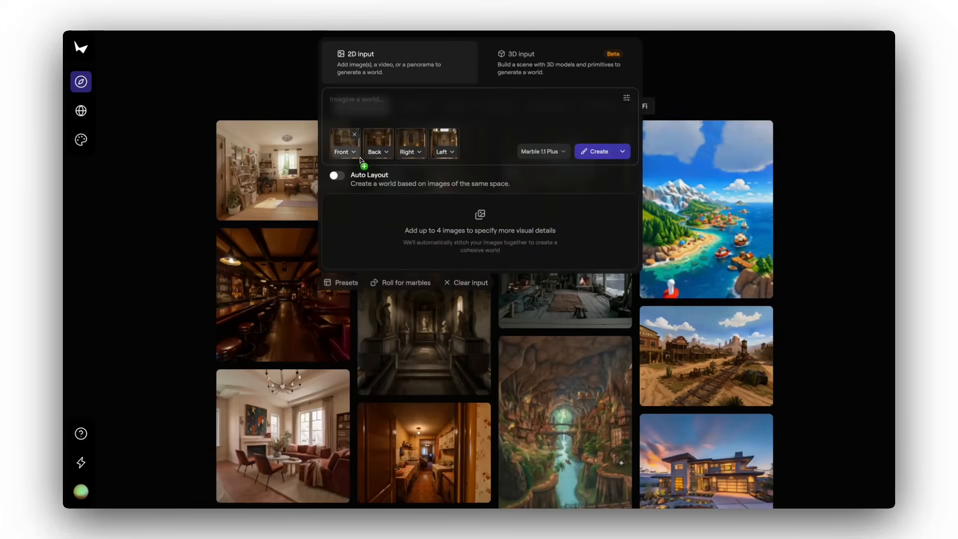
# Check the direction options of the front image and turn on Auto Layout for the four images
pyautogui.click(346, 151)
pyautogui.click(333, 102)
pyautogui.click(337, 176)
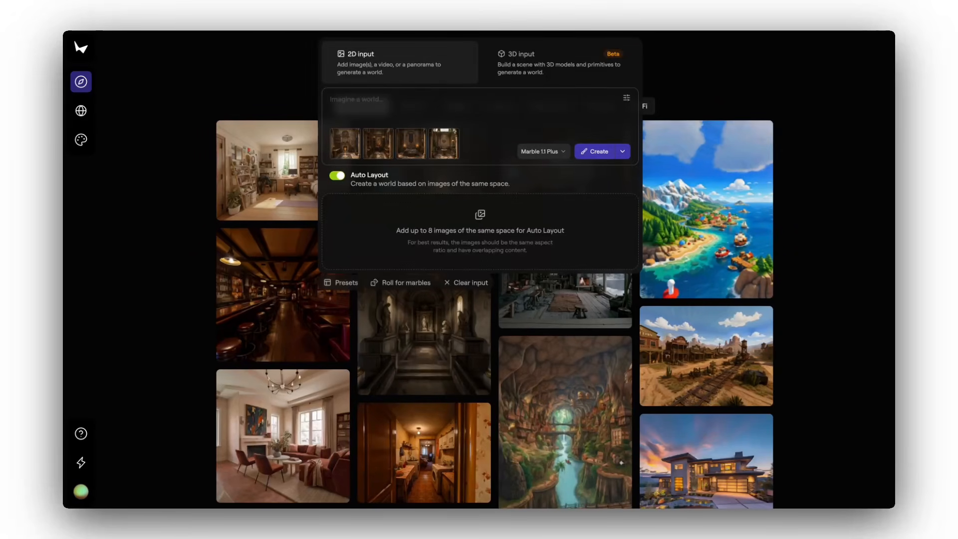
# Clear the added images from the world input and choose the 3D input mode
pyautogui.click(470, 282)
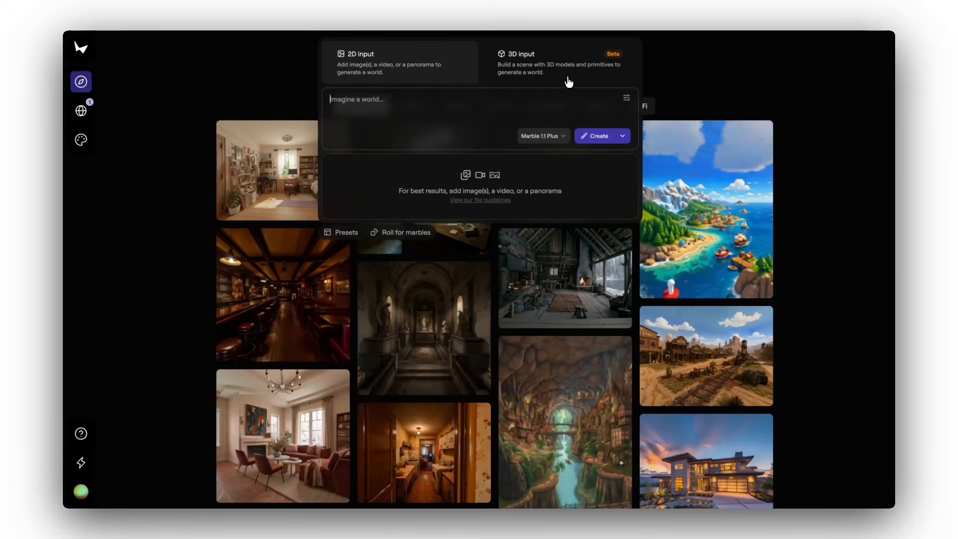
pyautogui.click(569, 81)
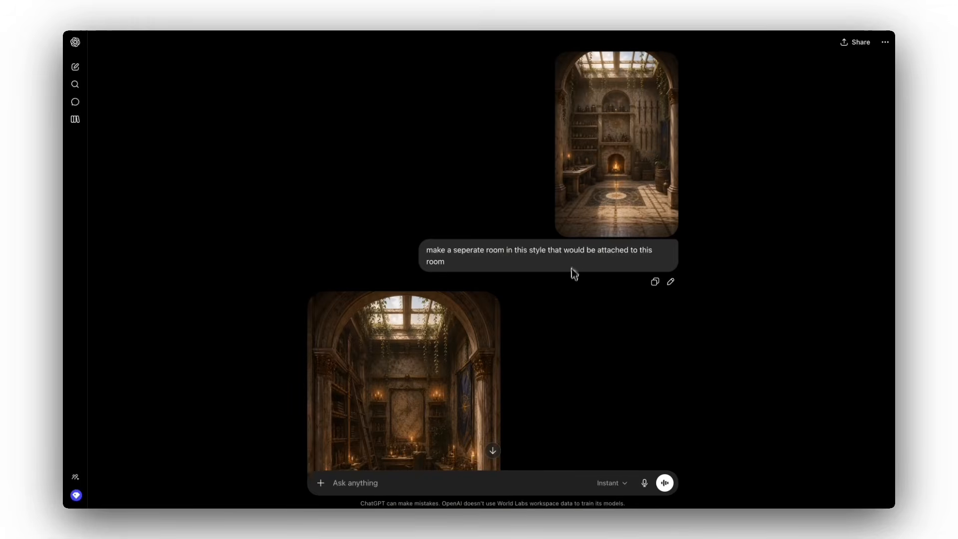
# Switch to the ChatGPT conversation and examine the image generated for a separate room attached to the fireplace room
pyautogui.scroll(-3, 572, 280)
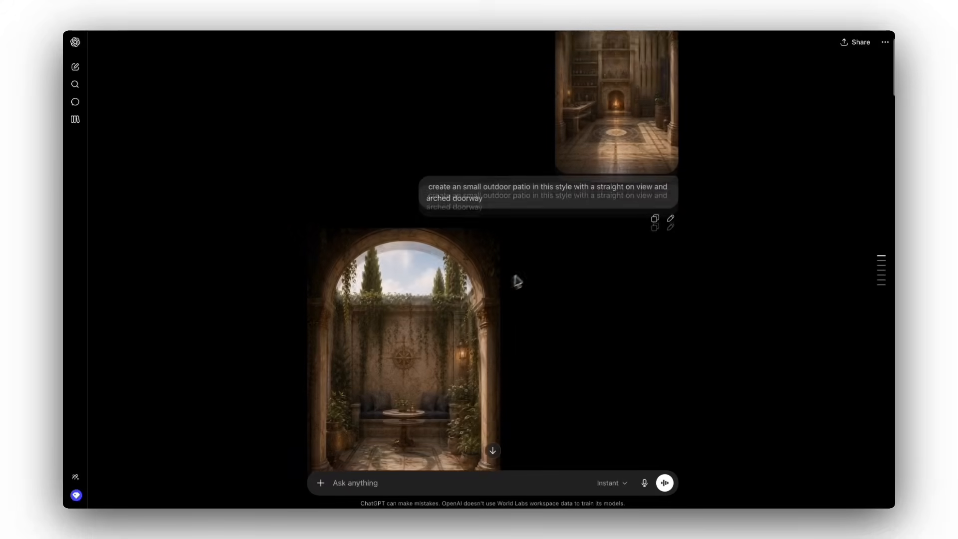
pyautogui.scroll(-2, 522, 276)
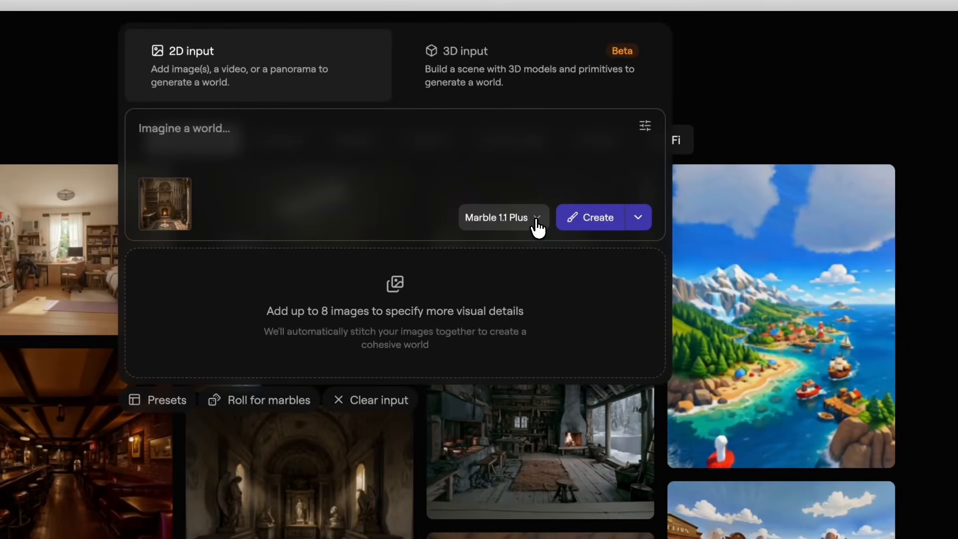
# Examine the available Marble model versions and the seed and visibility settings for the room image
pyautogui.click(537, 227)
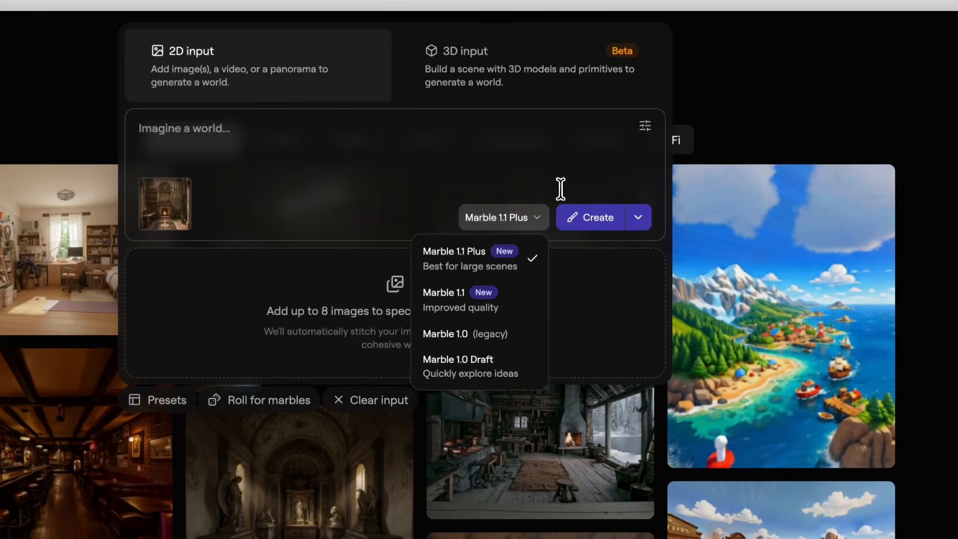
pyautogui.click(616, 137)
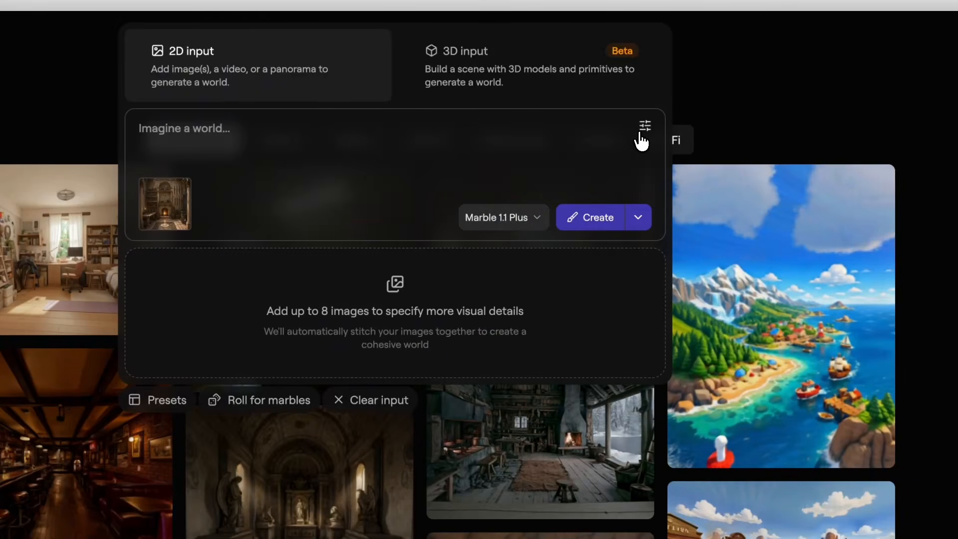
pyautogui.click(644, 128)
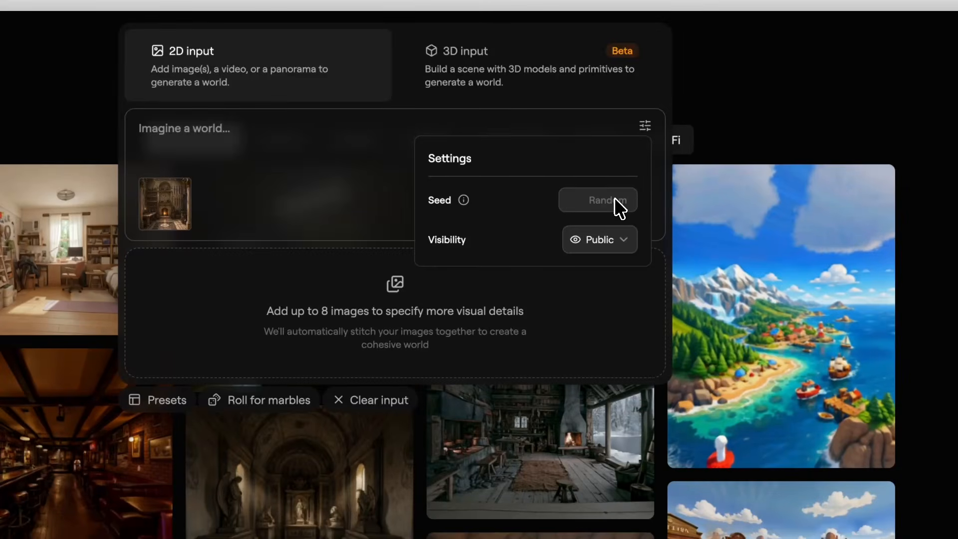
pyautogui.click(623, 241)
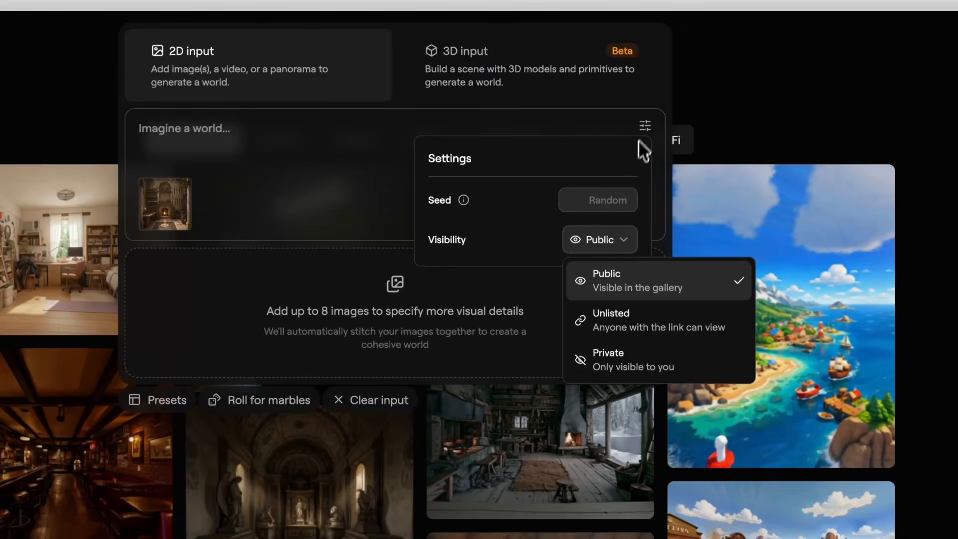
pyautogui.click(627, 125)
# Check the creation modes and generate a world from the room image with Marble 1.1 Plus
pyautogui.click(641, 219)
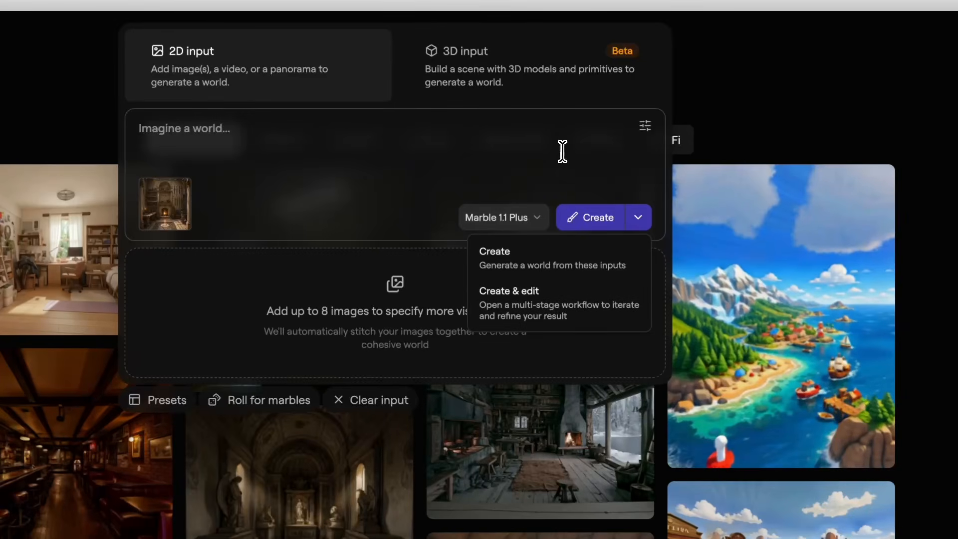
pyautogui.click(564, 156)
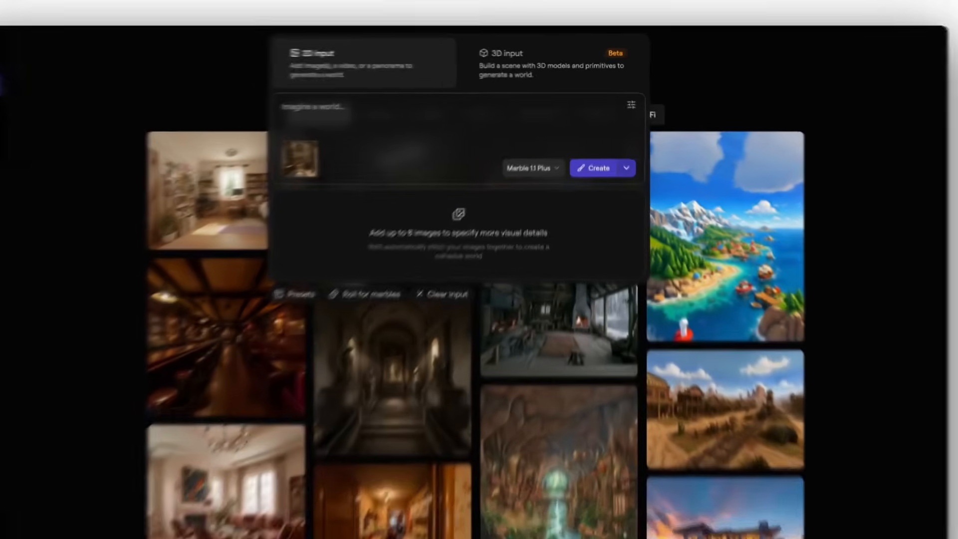
pyautogui.click(590, 217)
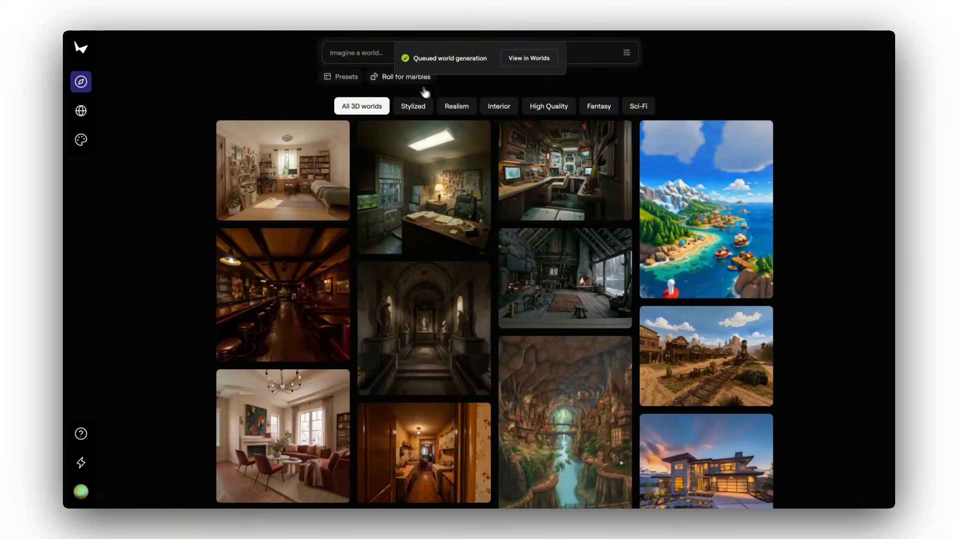
# Start a Create & edit workflow from the same room image with Marble 1.1 Plus
pyautogui.click(547, 57)
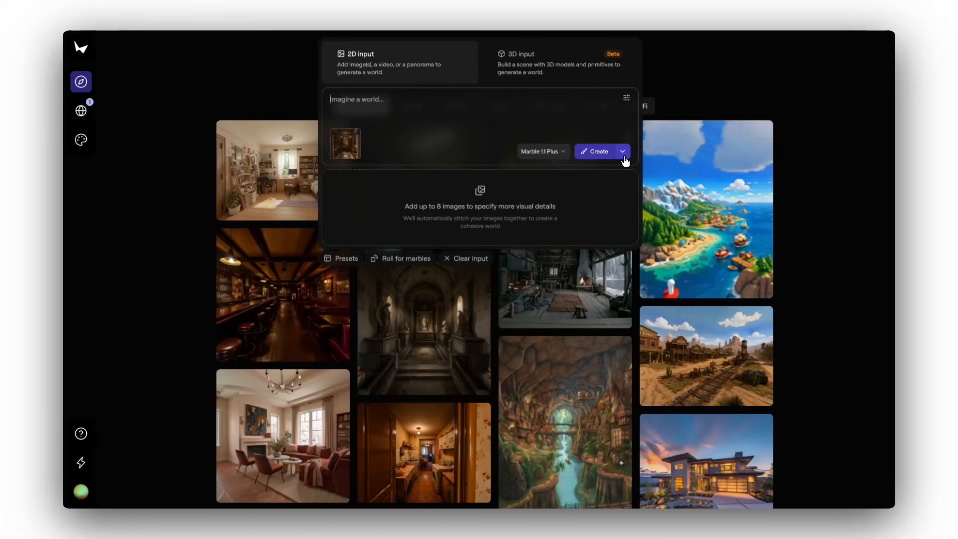
pyautogui.click(623, 154)
pyautogui.click(591, 198)
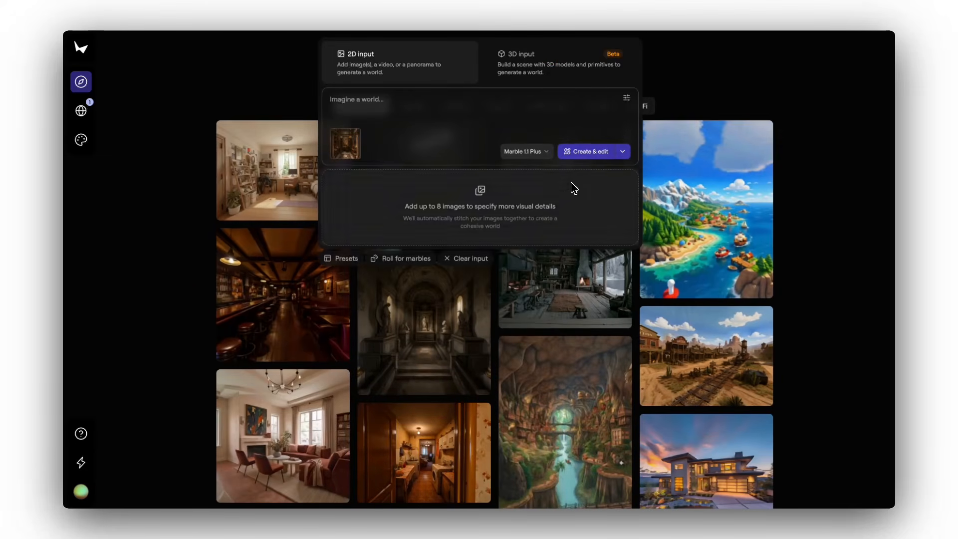
pyautogui.click(588, 154)
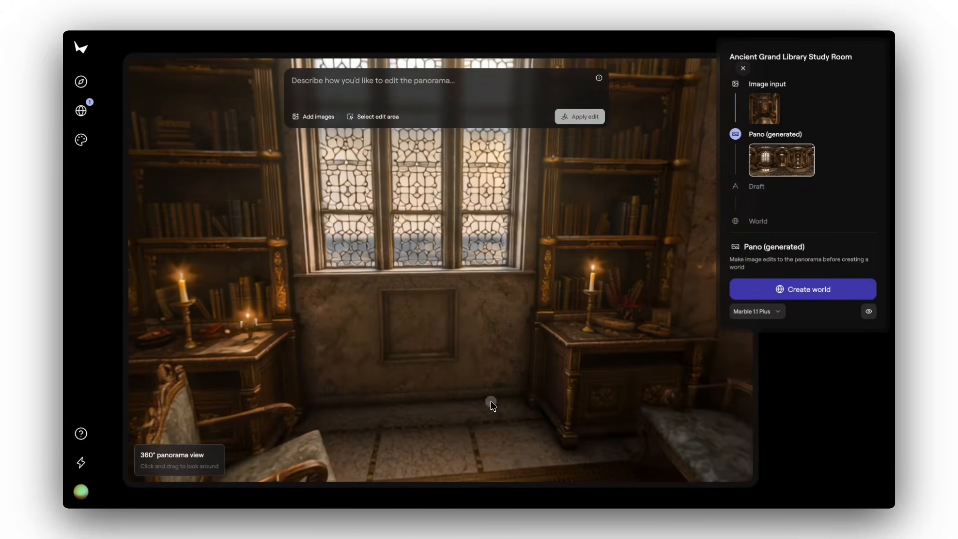
# Look around the generated library panorama and mark the single chair beside the candlelit desk near the window as the edit area
pyautogui.moveTo(490, 402); pyautogui.dragTo(583, 406)
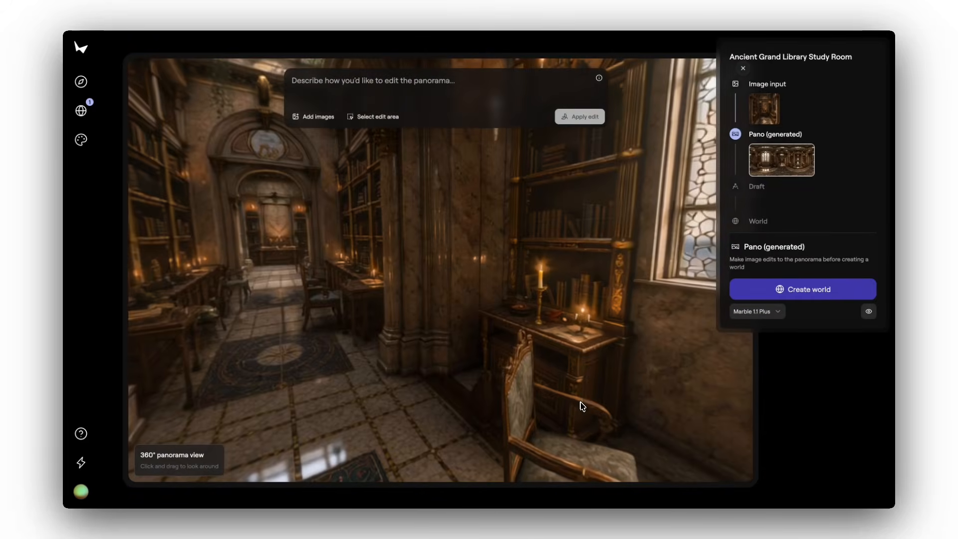
pyautogui.moveTo(451, 396); pyautogui.dragTo(624, 400)
pyautogui.moveTo(431, 371); pyautogui.dragTo(619, 380)
pyautogui.moveTo(469, 373); pyautogui.dragTo(596, 355)
pyautogui.moveTo(616, 346); pyautogui.dragTo(550, 353)
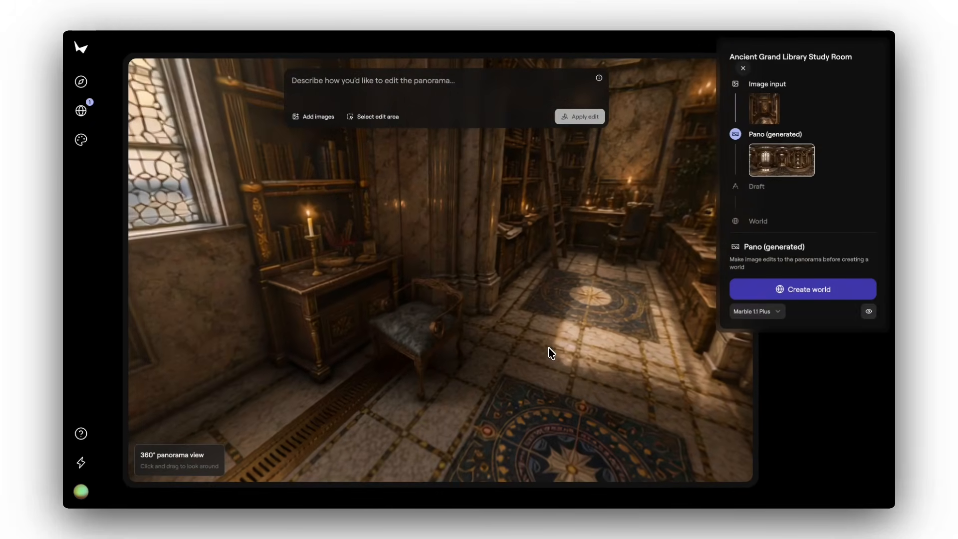
pyautogui.moveTo(425, 250)
pyautogui.mouseDown()
pyautogui.moveTo(451, 253)
pyautogui.moveTo(434, 252)
pyautogui.mouseUp()
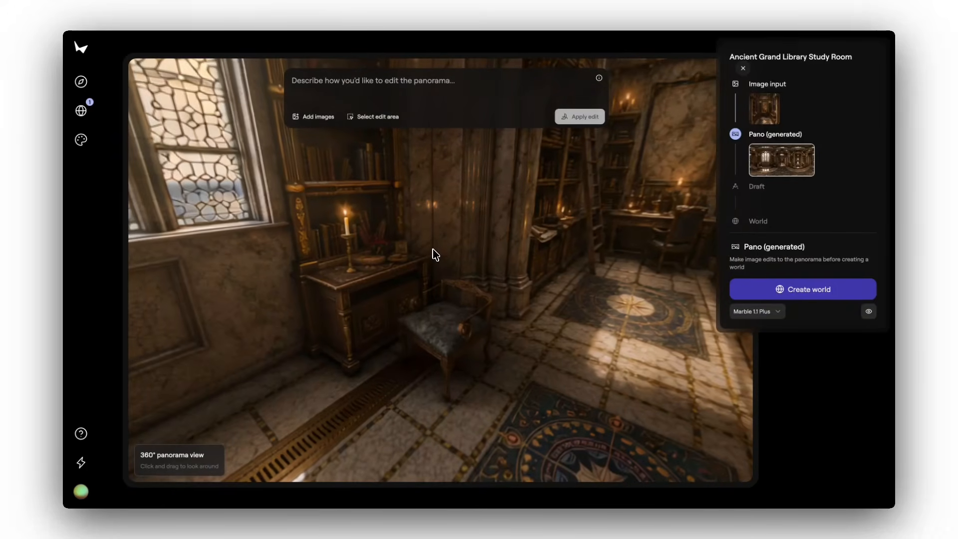
pyautogui.click(366, 117)
pyautogui.moveTo(375, 228); pyautogui.dragTo(536, 426)
# Apply the edit "remove the chair, do not change the lighting or style of the panorama" and create a world from the edited panorama
pyautogui.click(410, 86)
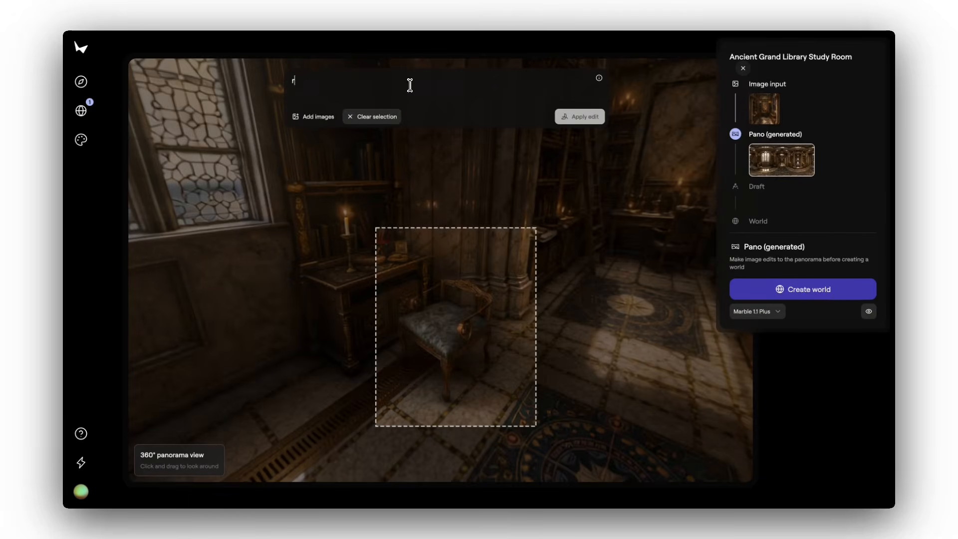
pyautogui.write('remove the chai')
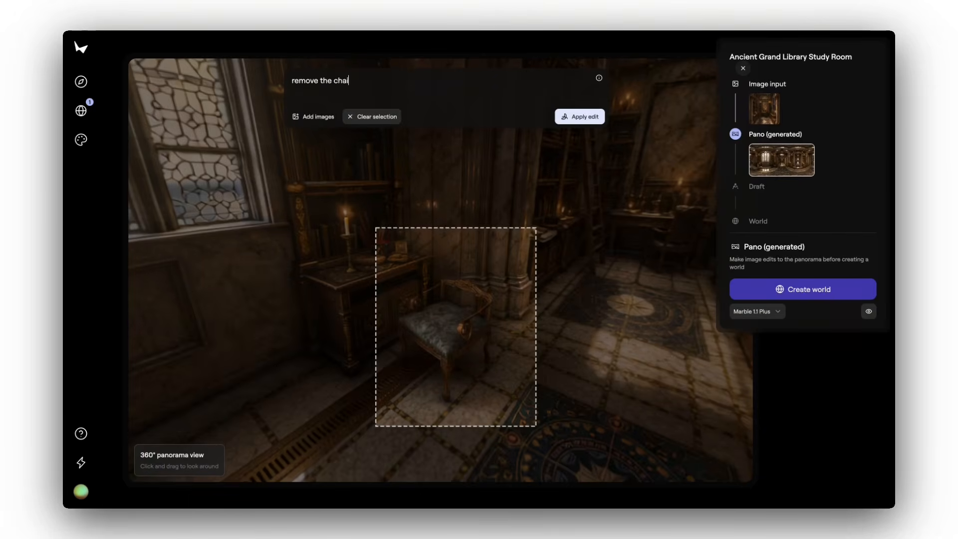
pyautogui.write('r, do not change the lighting or style of the panorama')
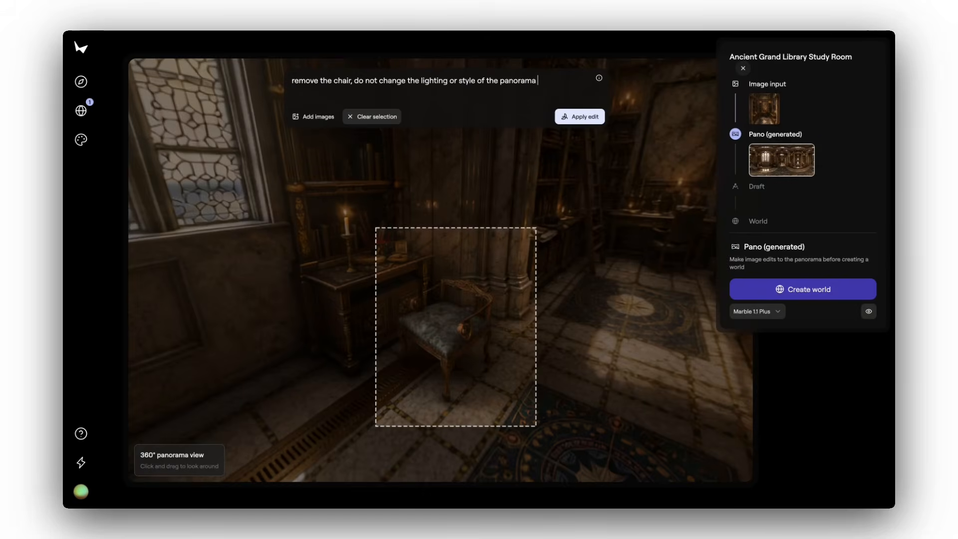
pyautogui.click(579, 116)
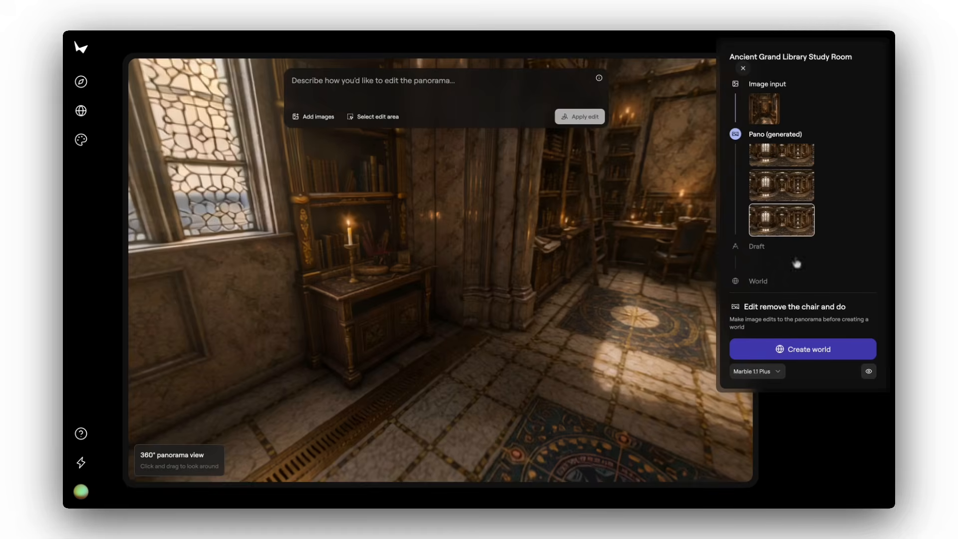
pyautogui.moveTo(540, 392)
pyautogui.mouseDown()
pyautogui.moveTo(585, 394)
pyautogui.moveTo(539, 389)
pyautogui.mouseUp()
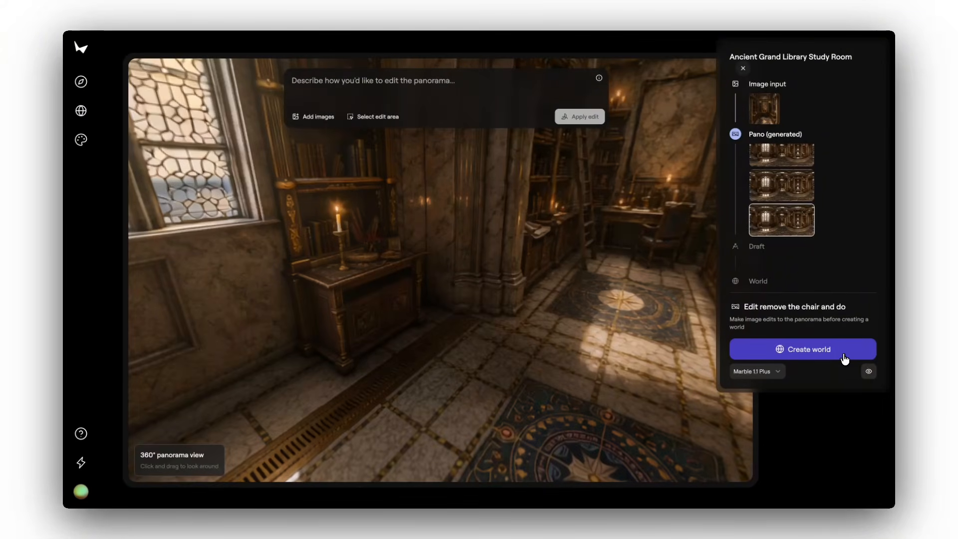
pyautogui.click(845, 359)
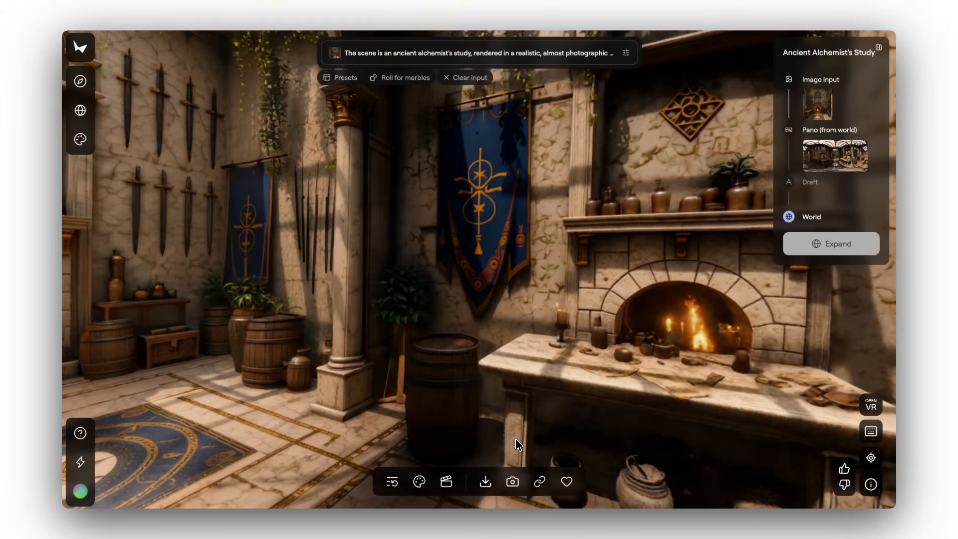
# Open the alchemist's study world in a new project named "Project - Ancient Alchemist's Study"
pyautogui.click(421, 482)
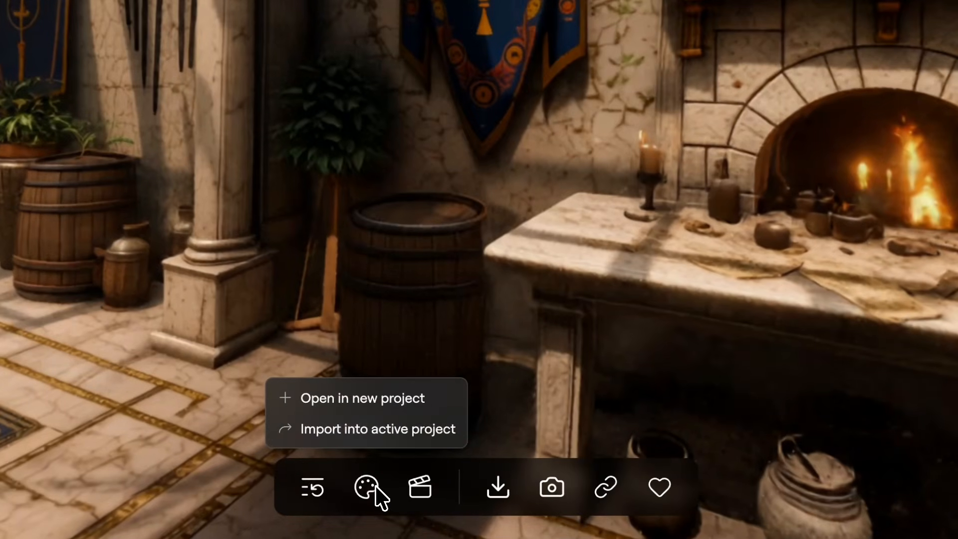
pyautogui.click(379, 399)
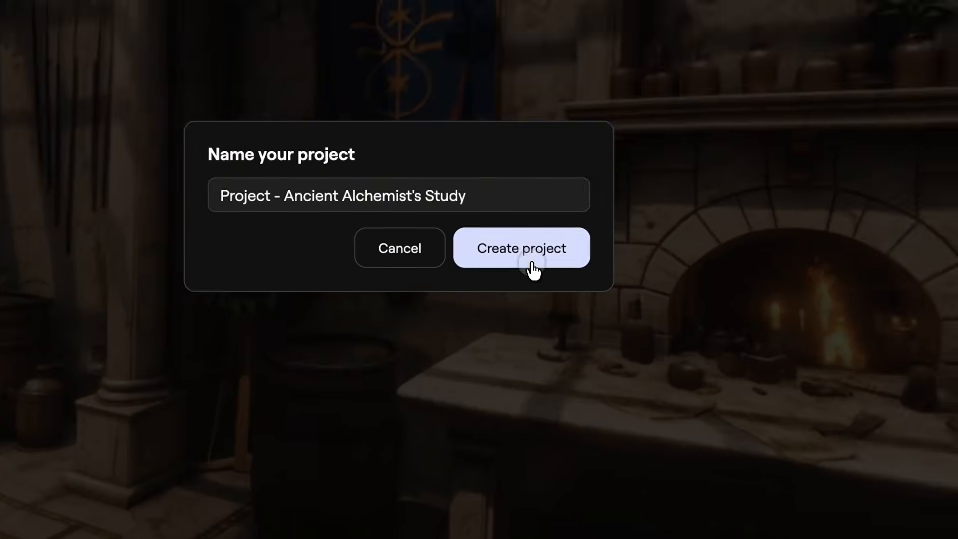
pyautogui.click(616, 119)
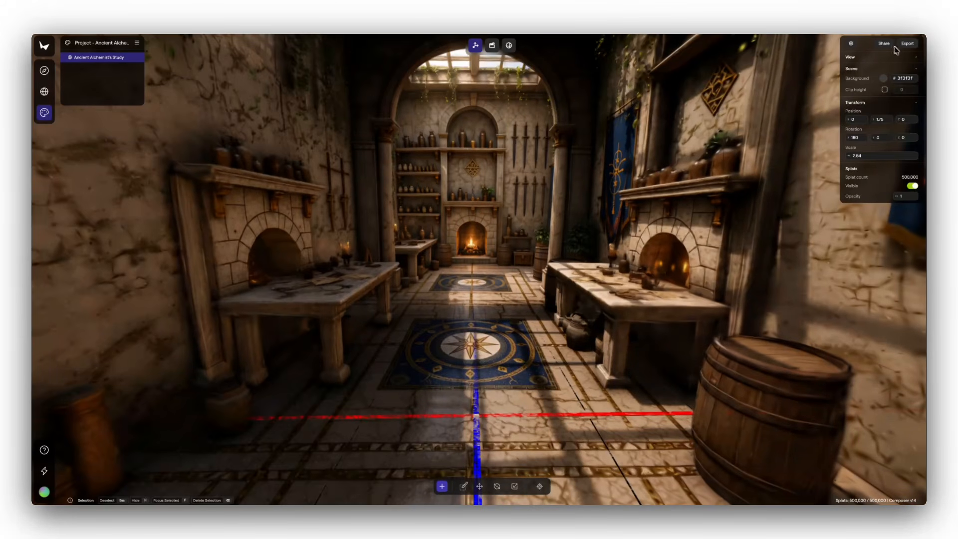
# Review the general navigation controls, the project commands and the options for adding content to the scene
pyautogui.click(851, 45)
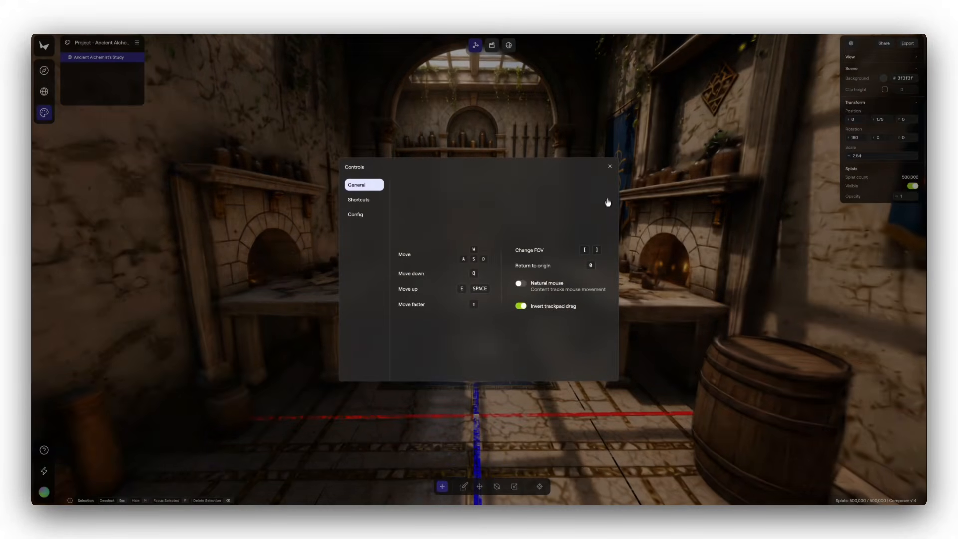
pyautogui.click(610, 167)
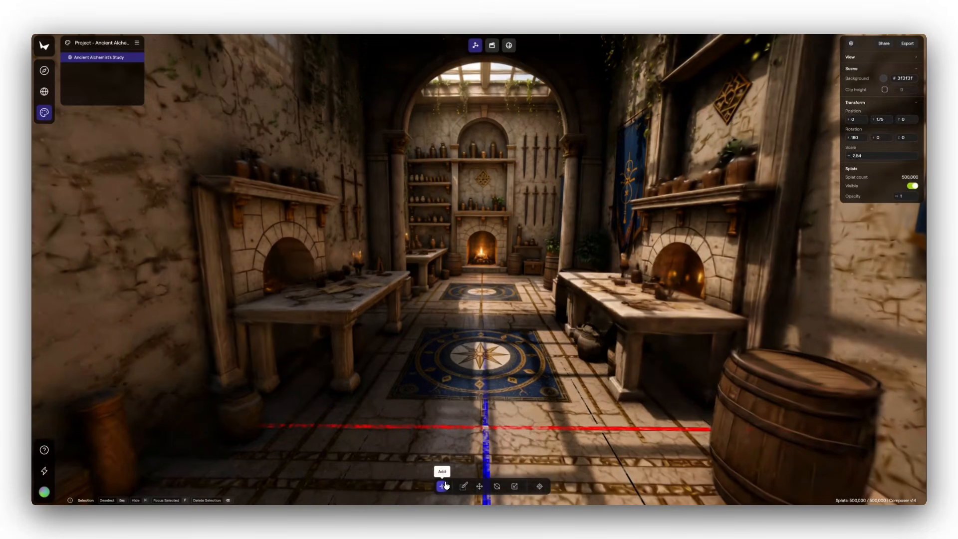
pyautogui.click(442, 487)
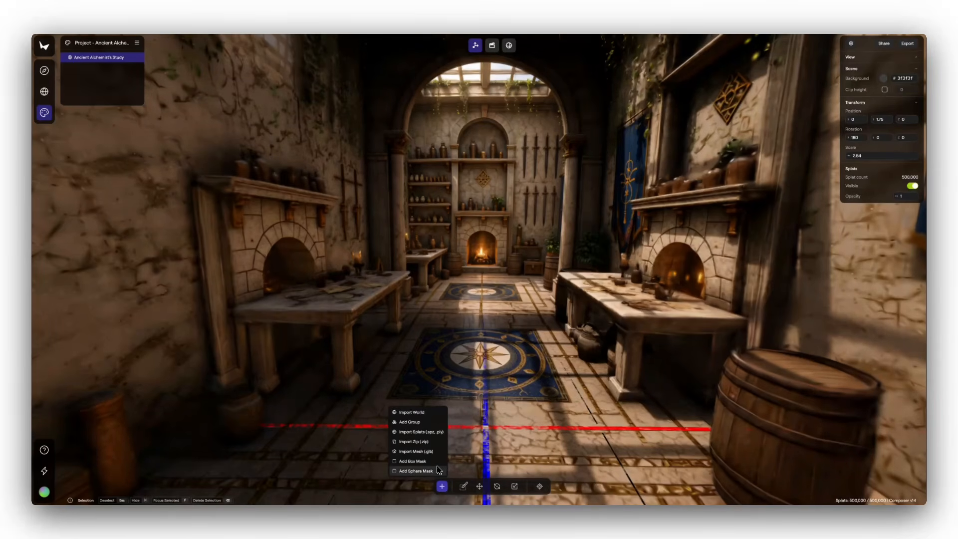
pyautogui.press('Escape')
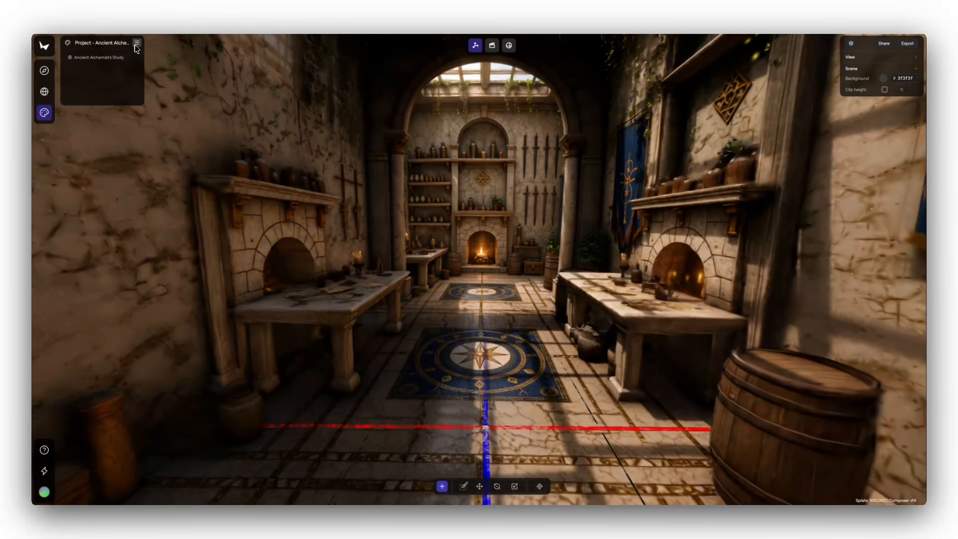
pyautogui.click(119, 59)
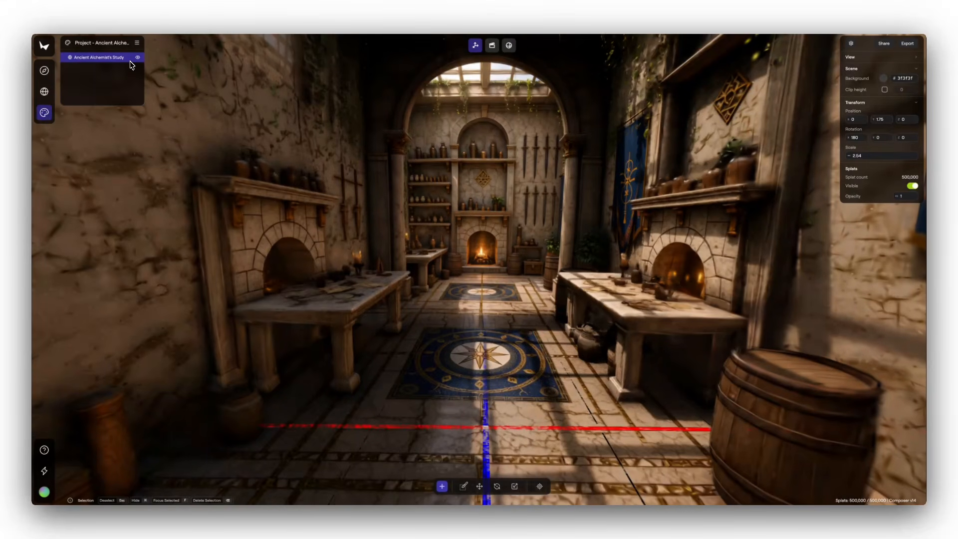
pyautogui.click(138, 44)
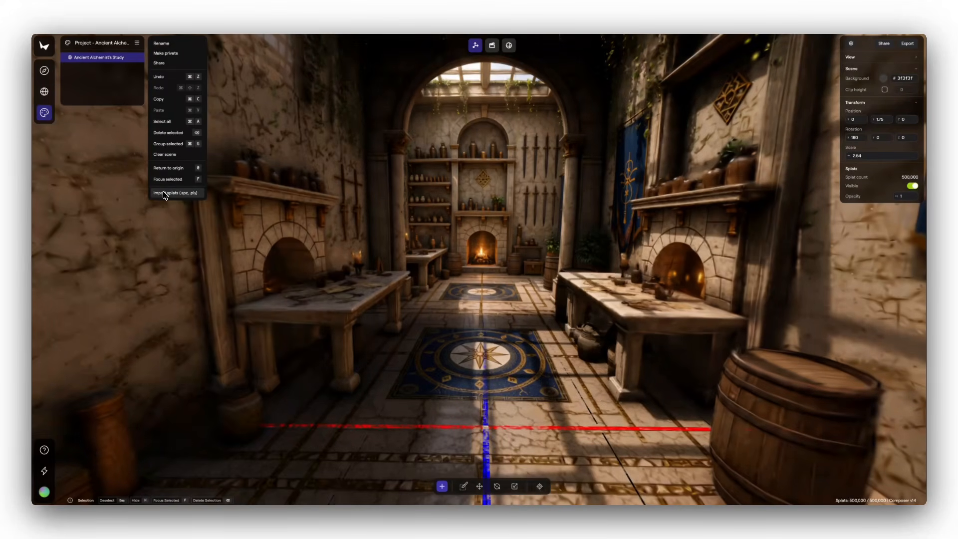
pyautogui.click(258, 278)
pyautogui.click(442, 488)
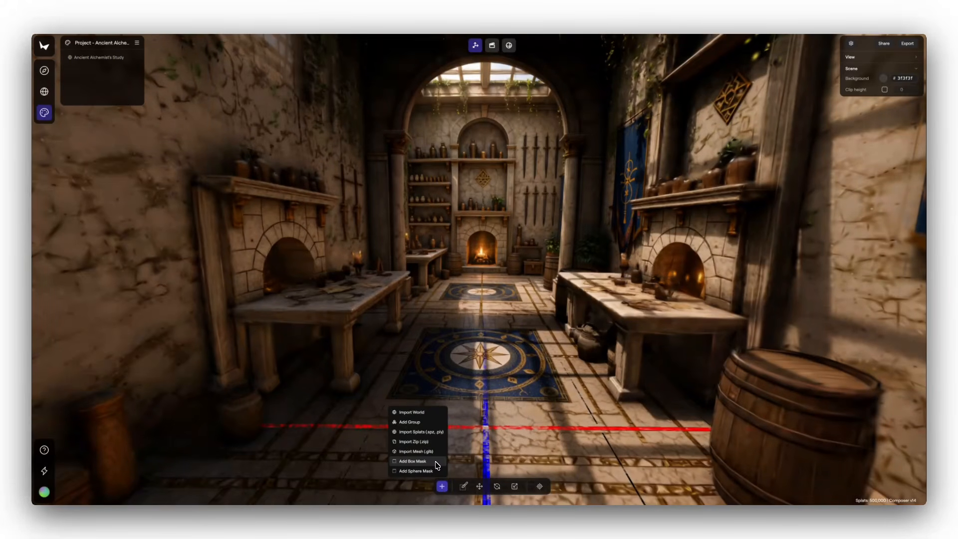
# Add a box mask to the Ancient Alchemist's Study world and enlarge it uniformly to a scale of about 3.94
pyautogui.click(122, 60)
pyautogui.rightClick(121, 59)
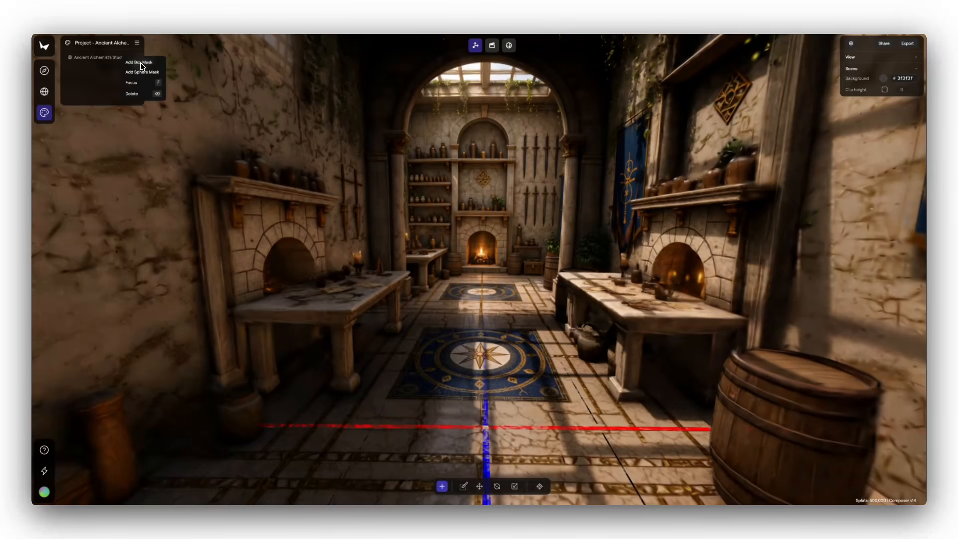
pyautogui.click(136, 62)
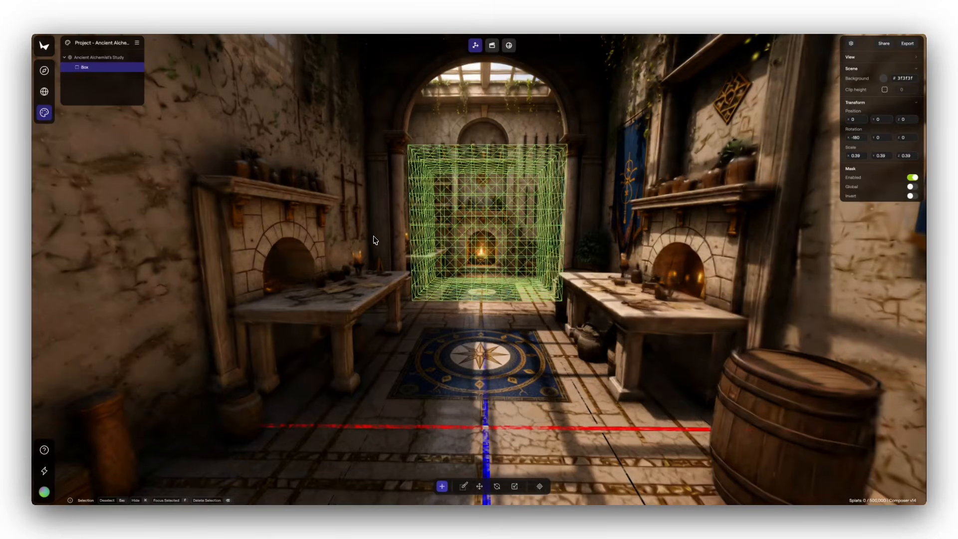
pyautogui.press('f')
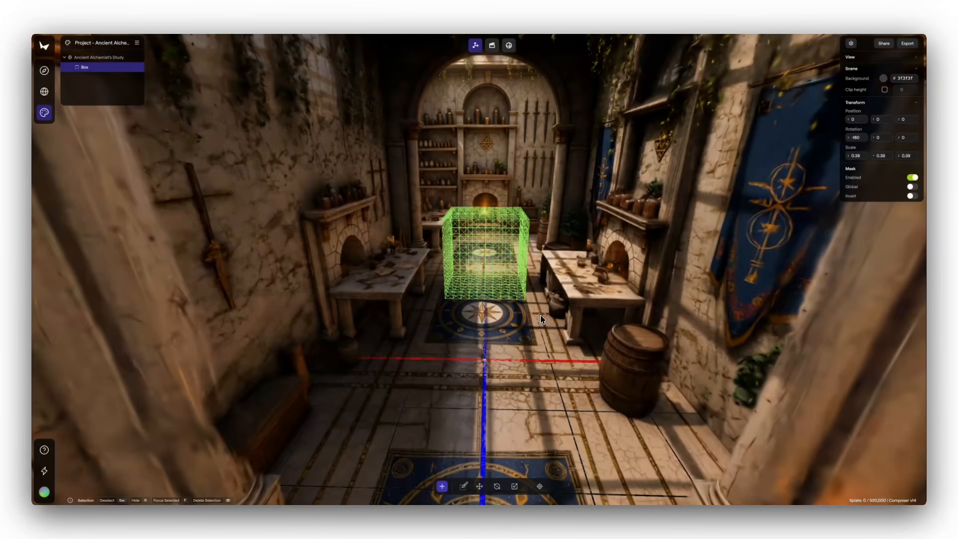
pyautogui.moveTo(540, 315); pyautogui.dragTo(546, 358)
pyautogui.click(514, 486)
pyautogui.scroll(-5, 521, 341)
# Resize the box mask to a scale of about 2.65 in X and 5.39 in Z, and move it along Z to about 1.2
pyautogui.click(479, 486)
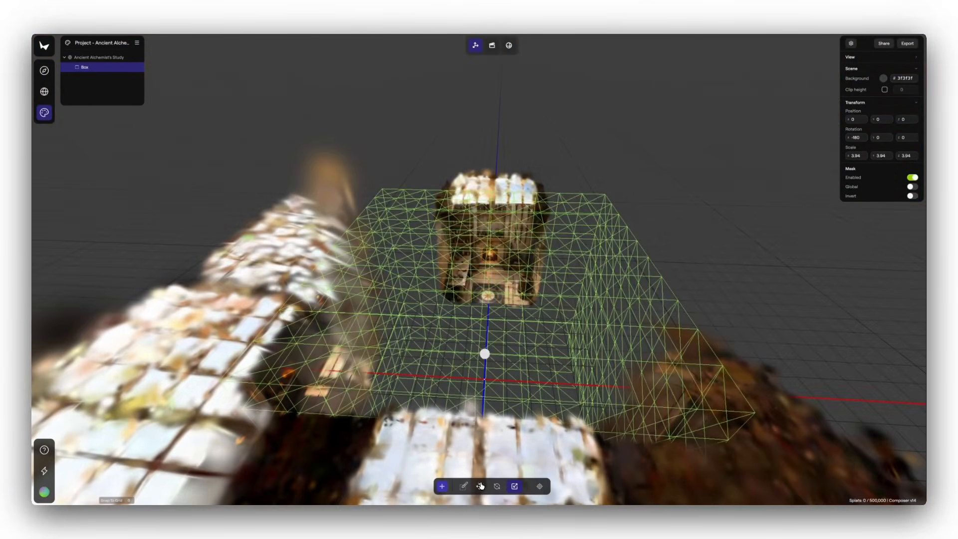
pyautogui.moveTo(484, 377); pyautogui.dragTo(483, 346)
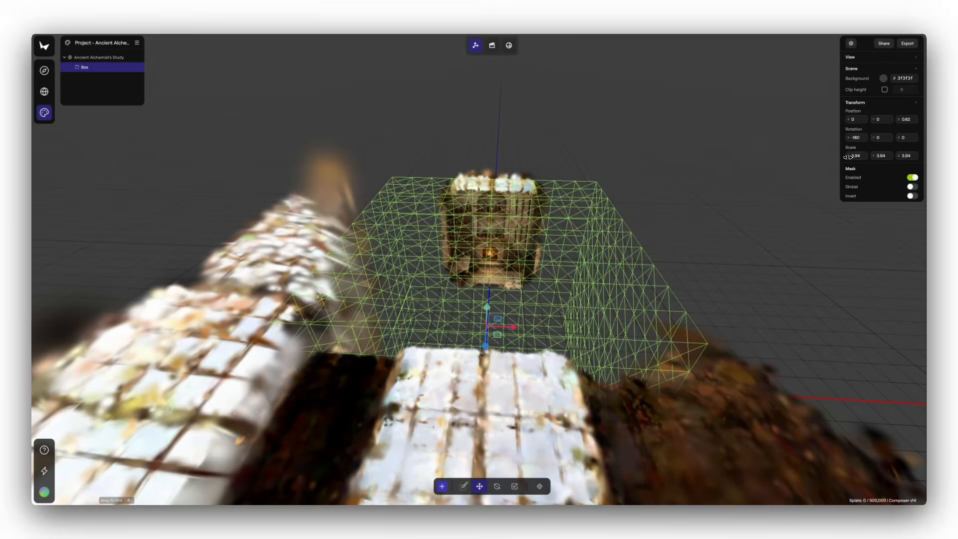
pyautogui.moveTo(848, 157); pyautogui.dragTo(810, 158)
pyautogui.moveTo(898, 156); pyautogui.dragTo(910, 156)
pyautogui.moveTo(486, 346); pyautogui.dragTo(492, 324)
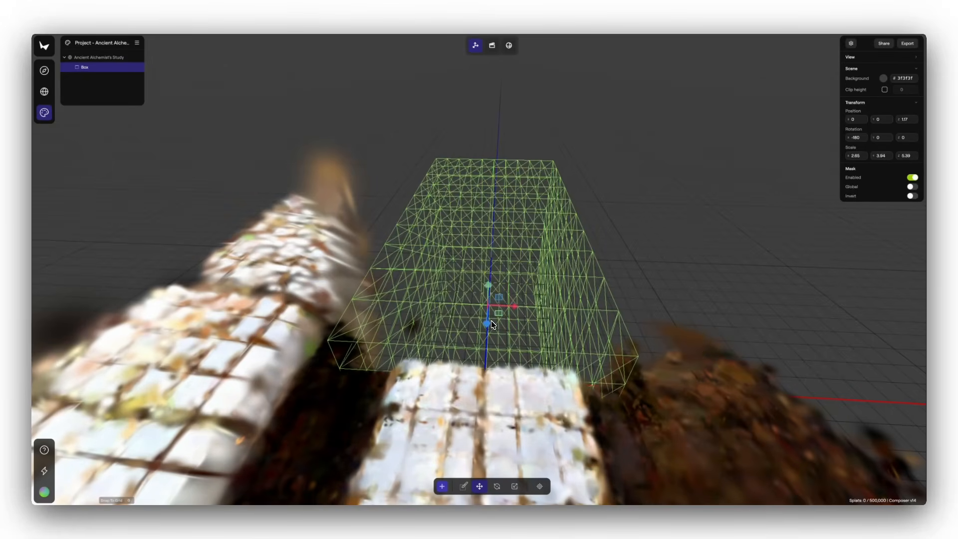
# Invert the box mask and view the study from inside, facing its open end
pyautogui.click(912, 195)
pyautogui.moveTo(657, 357); pyautogui.dragTo(482, 381)
pyautogui.press('w')
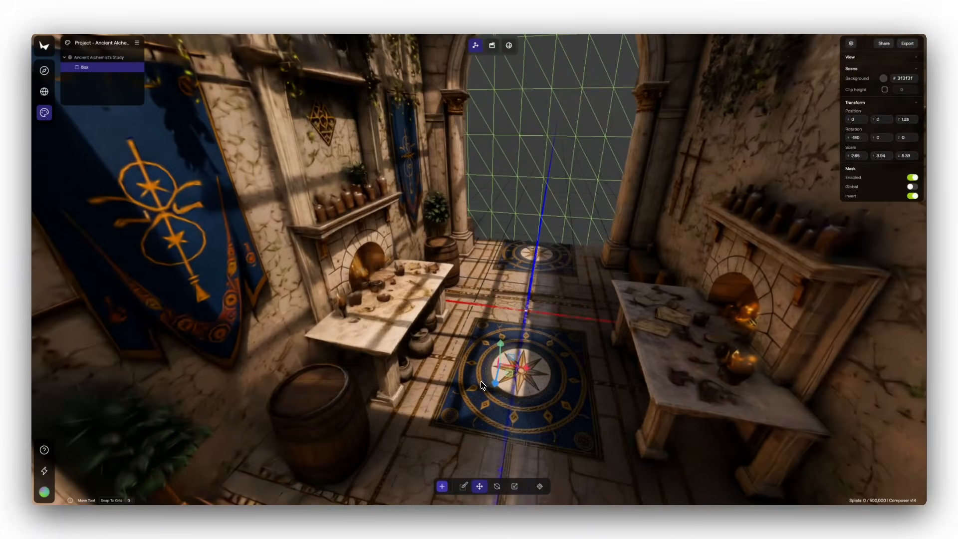
# Nudge the Ancient Alchemist's Study world along X to about 0.01 and its box mask to about -0.02 in X
pyautogui.click(99, 58)
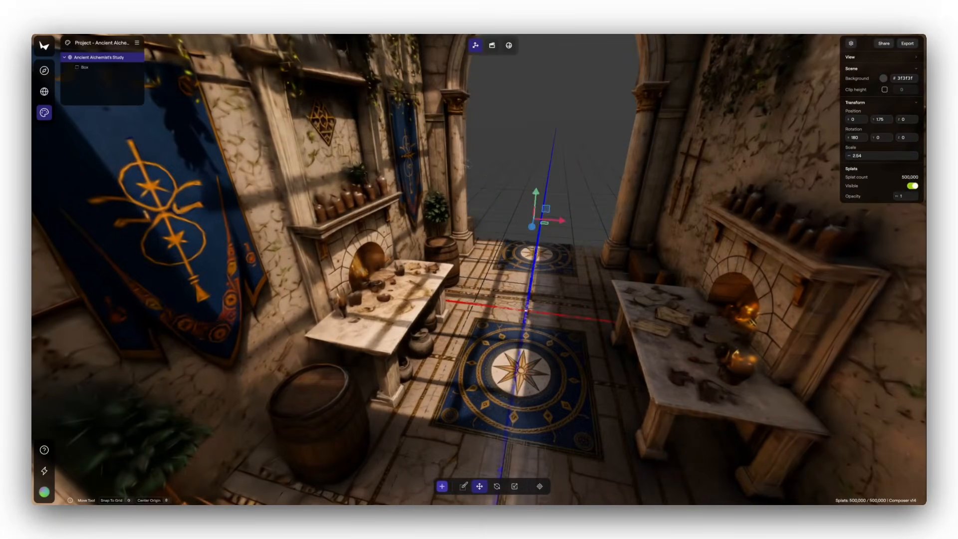
pyautogui.moveTo(560, 223)
pyautogui.mouseDown()
pyautogui.moveTo(576, 225)
pyautogui.moveTo(561, 223)
pyautogui.mouseUp()
pyautogui.click(128, 69)
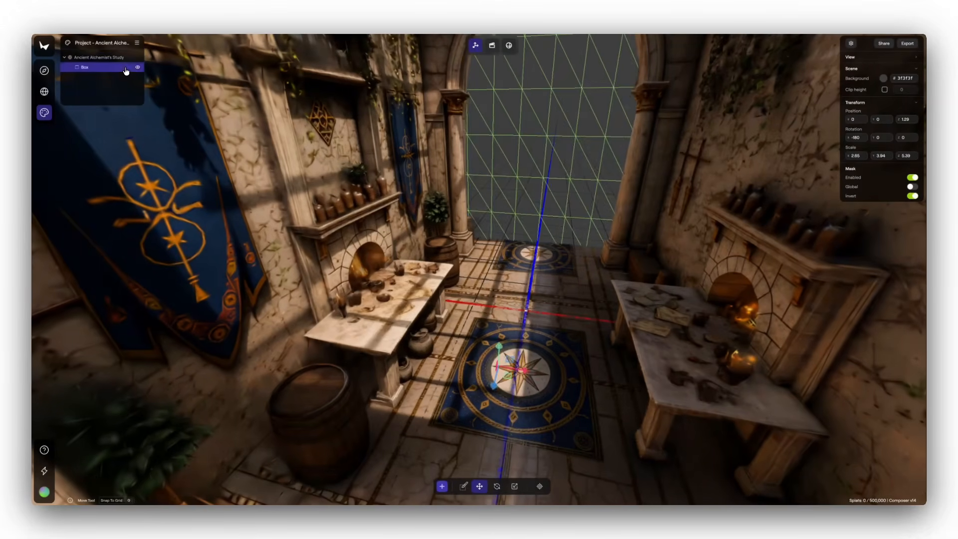
pyautogui.moveTo(523, 371); pyautogui.dragTo(529, 372)
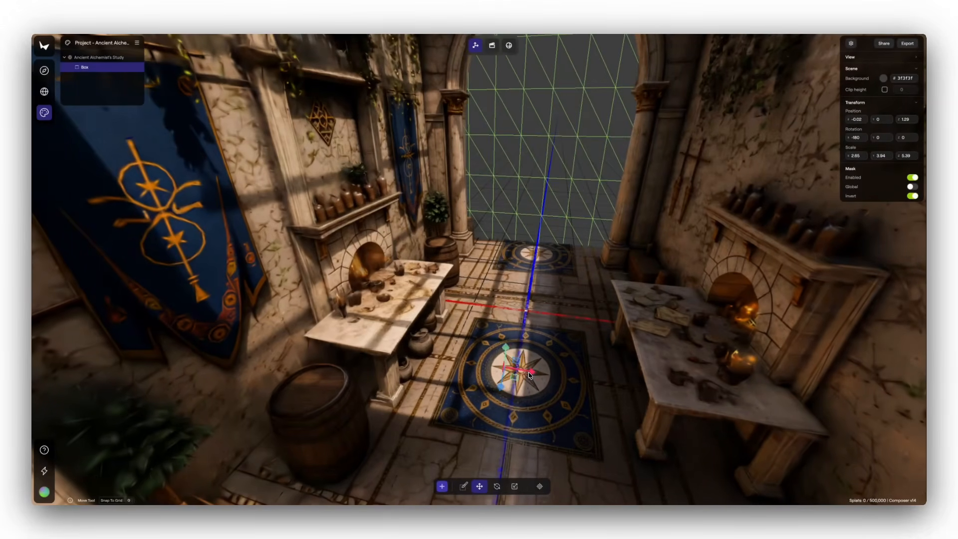
# Move the box mask along Z to about 1.64 to trim the room at the end archway, and check the cut from outside
pyautogui.moveTo(586, 309); pyautogui.dragTo(469, 322)
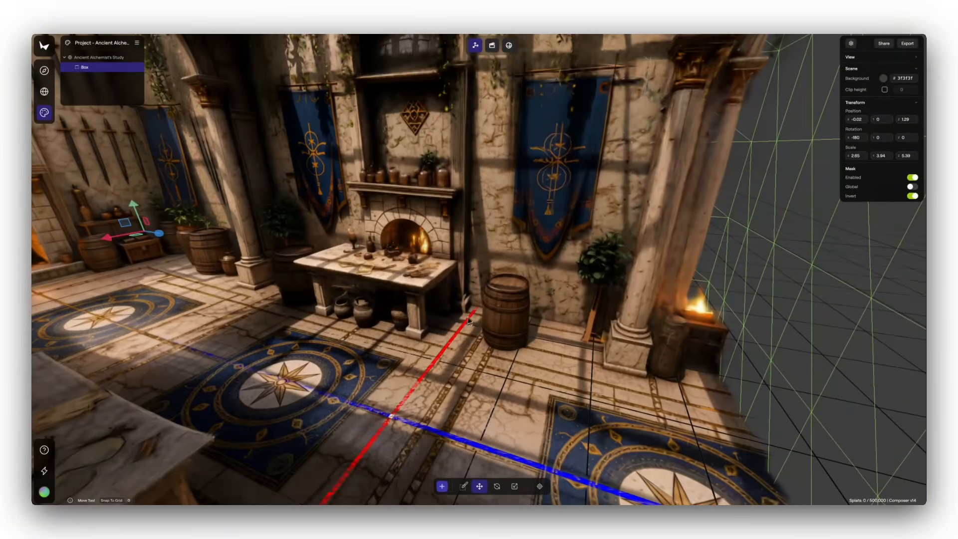
pyautogui.moveTo(158, 233); pyautogui.dragTo(118, 225)
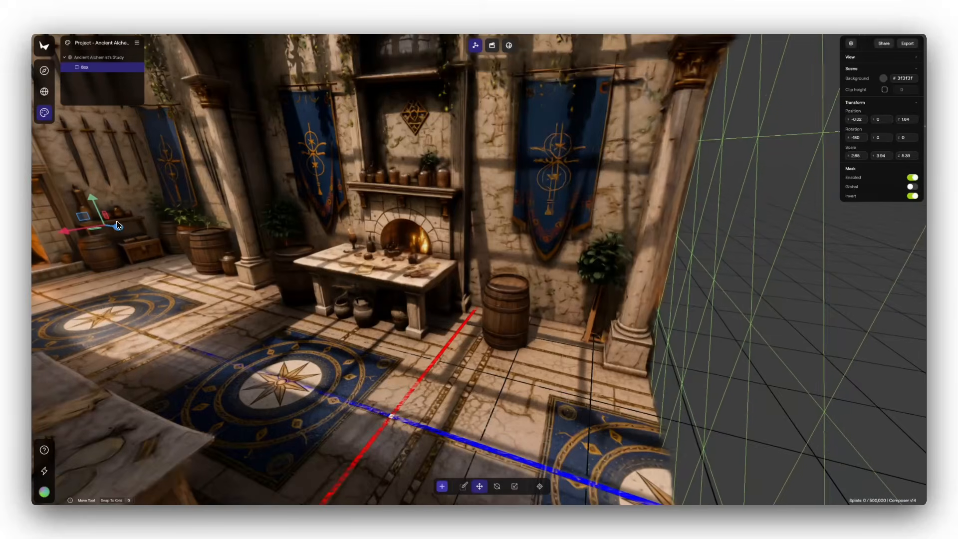
pyautogui.moveTo(467, 290); pyautogui.dragTo(355, 280)
pyautogui.scroll(-3, 391, 302)
pyautogui.scroll(5, 392, 302)
pyautogui.scroll(-5, 354, 280)
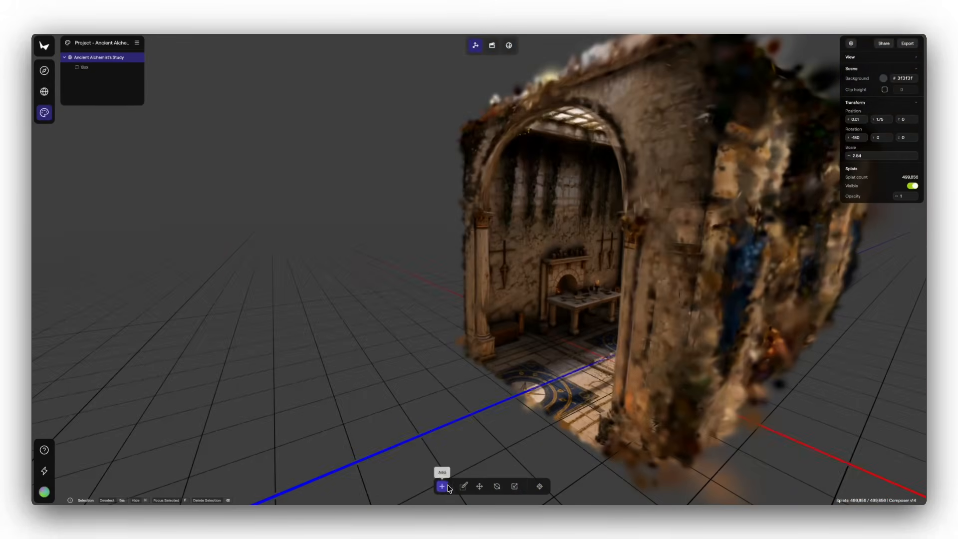
# Import the ornate grand library interior world into the project and activate the Move tool for it
pyautogui.click(448, 485)
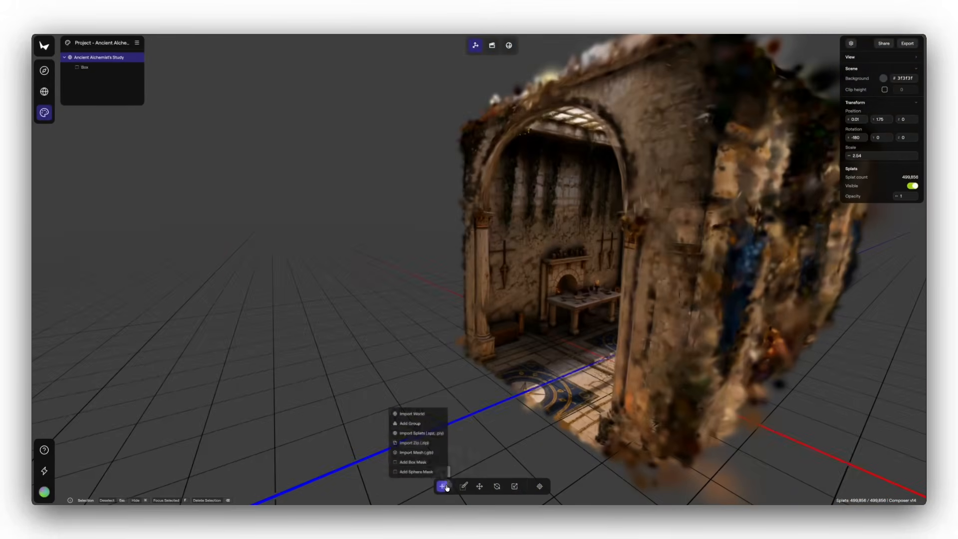
pyautogui.click(432, 414)
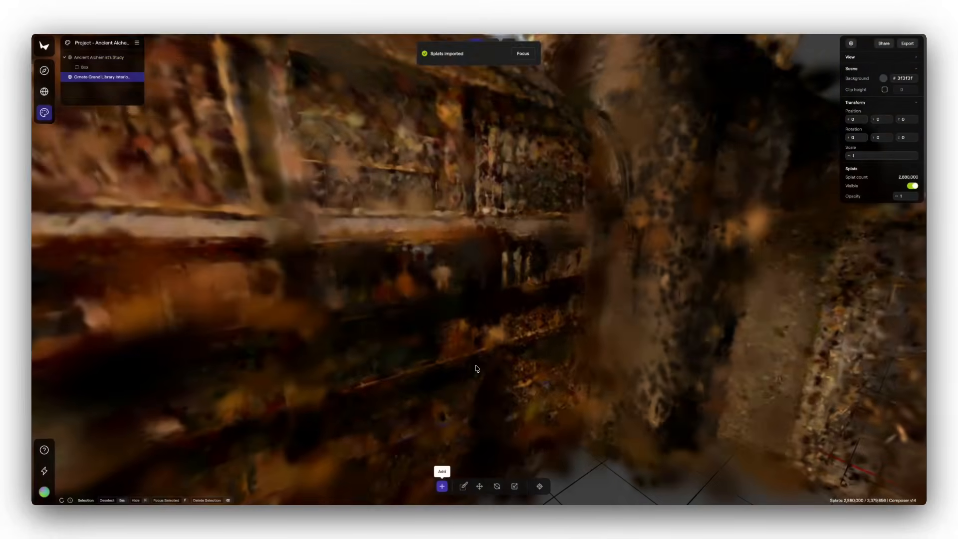
pyautogui.scroll(-10, 475, 369)
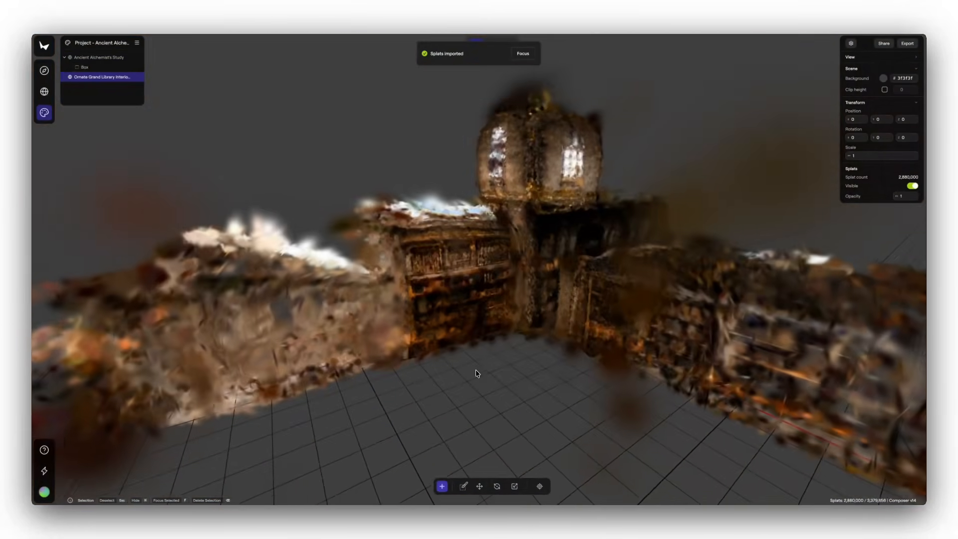
pyautogui.click(480, 485)
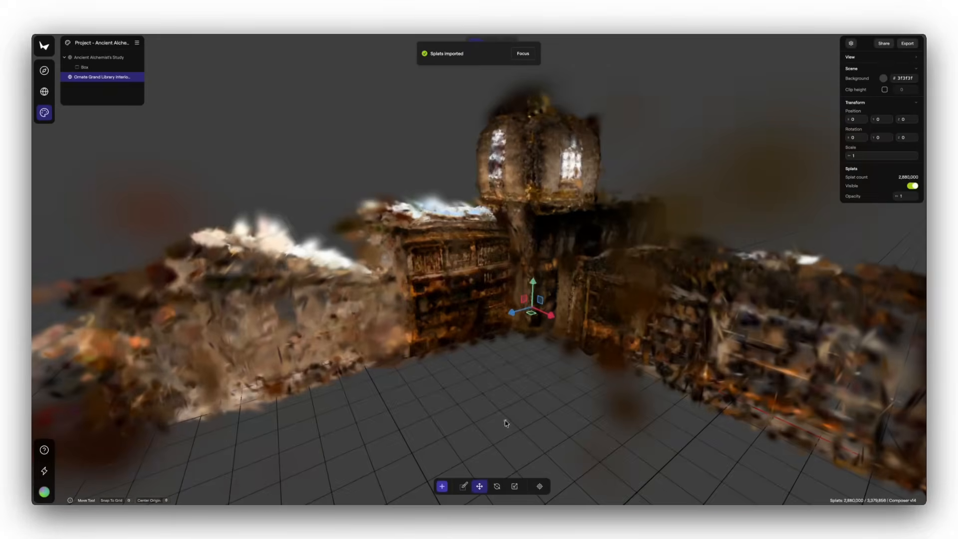
# Raise the library world along Y to about 9.49 so it sits above the study
pyautogui.moveTo(504, 420); pyautogui.dragTo(463, 182)
pyautogui.scroll(10, 529, 305)
pyautogui.moveTo(529, 304); pyautogui.dragTo(535, 344)
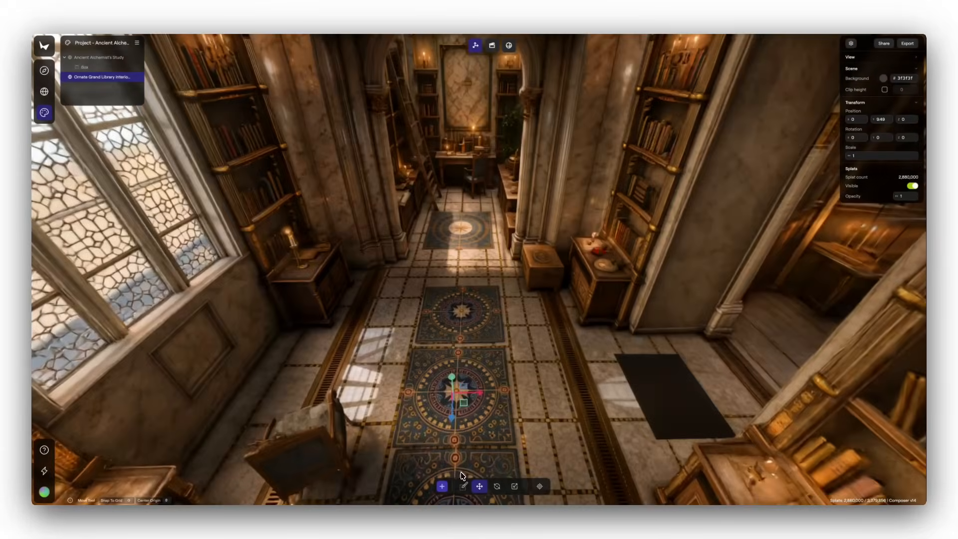
# Add a box mask to the library world, set its Y scale to 15 and raise it to about 4 in Y
pyautogui.click(442, 486)
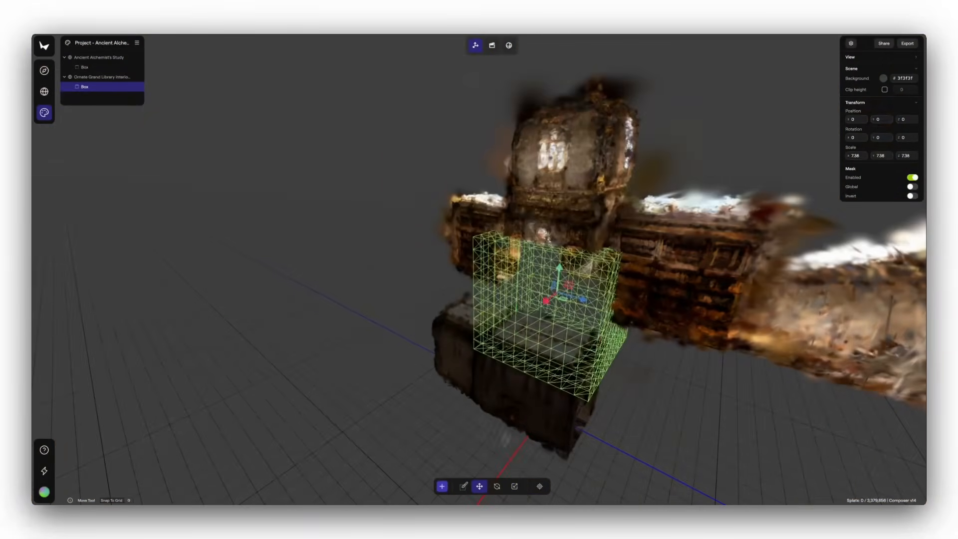
pyautogui.click(879, 156)
pyautogui.write('15')
pyautogui.press('Return')
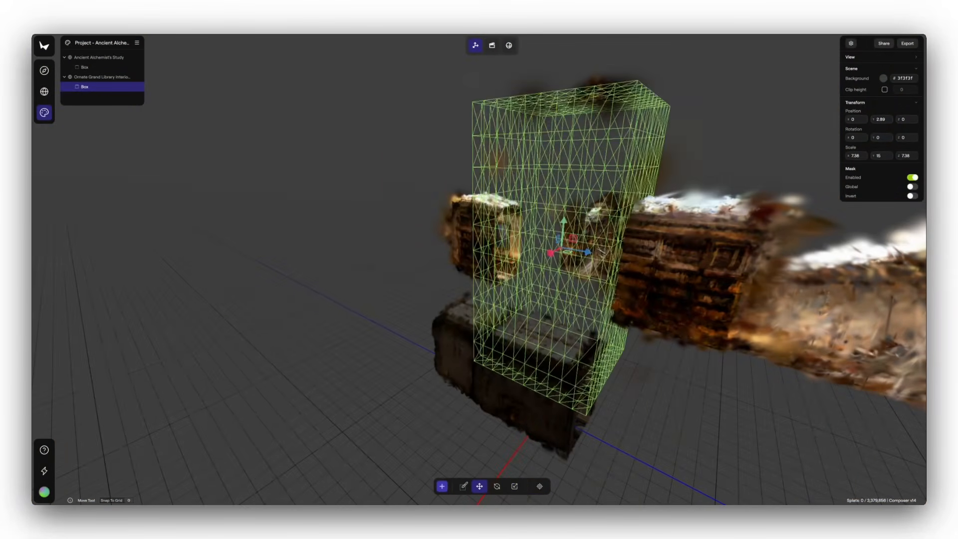
pyautogui.moveTo(563, 221); pyautogui.dragTo(564, 201)
# Shift the library's box mask slightly along Z and set its Z scale to 15
pyautogui.click(905, 156)
pyautogui.write('10')
pyautogui.press('Return')
pyautogui.moveTo(591, 235); pyautogui.dragTo(583, 234)
pyautogui.click(904, 155)
pyautogui.write('15')
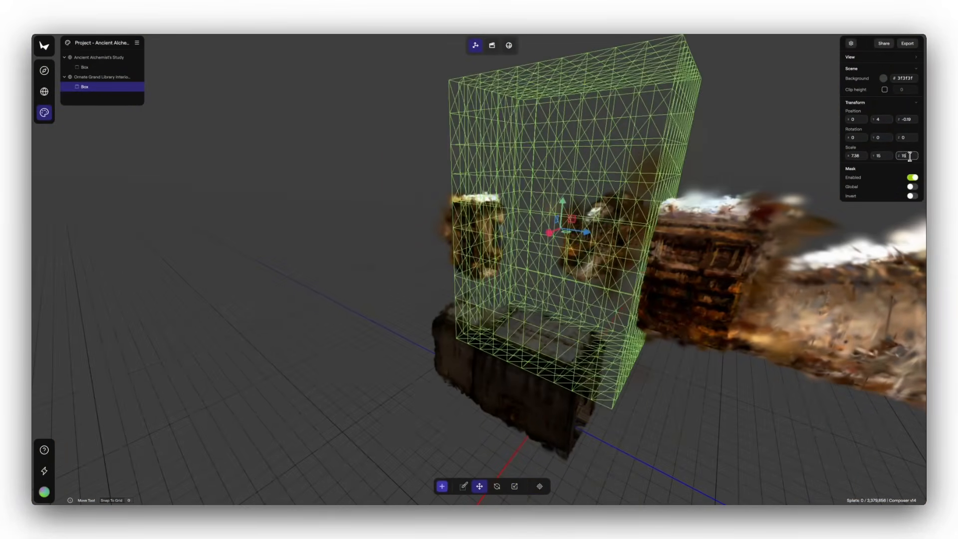
pyautogui.press('Return')
# Invert the library's box mask and move it along Z to about -4.27 to crop the room
pyautogui.click(913, 195)
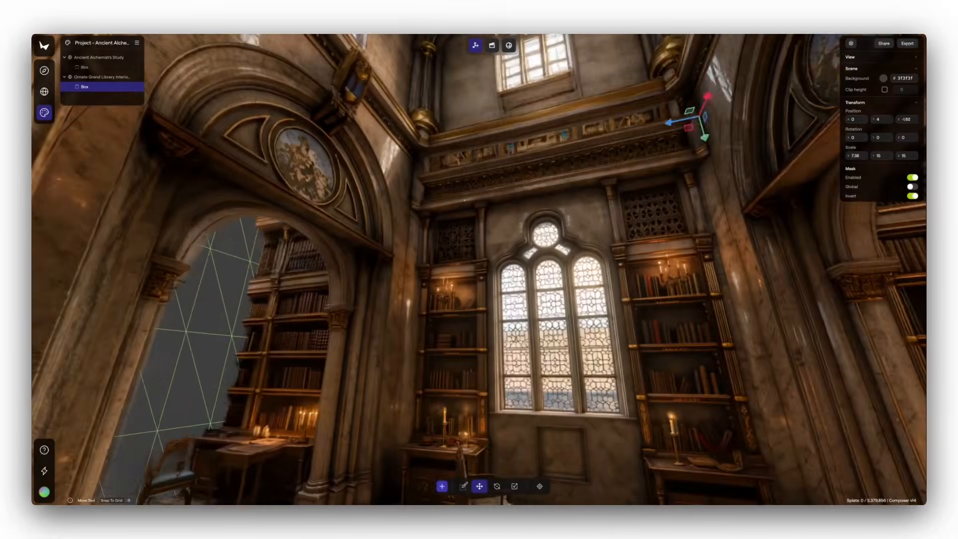
pyautogui.moveTo(465, 201); pyautogui.dragTo(699, 225)
pyautogui.moveTo(684, 163); pyautogui.dragTo(753, 162)
pyautogui.moveTo(724, 200); pyautogui.dragTo(496, 264)
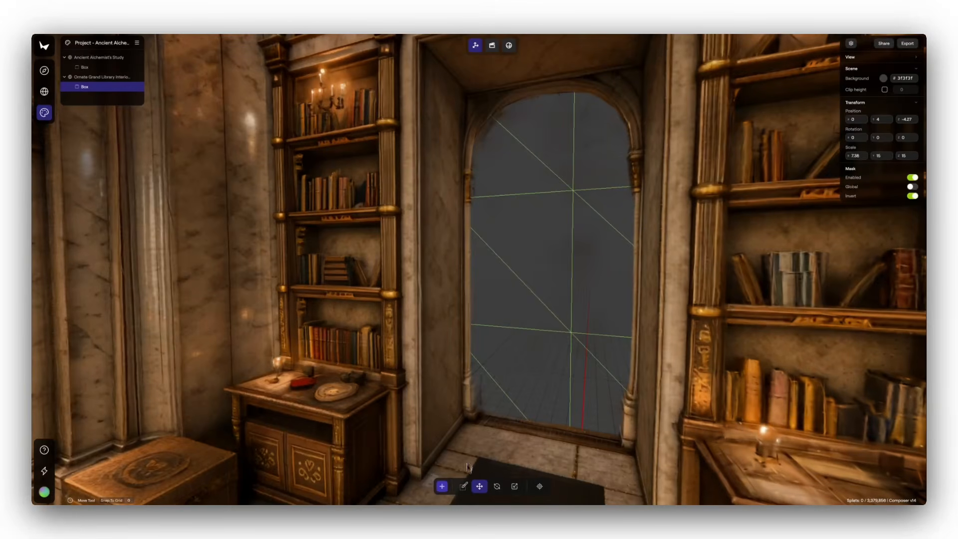
# Brush-select the hazy stray splats inside the library's side doorway and delete them
pyautogui.click(463, 486)
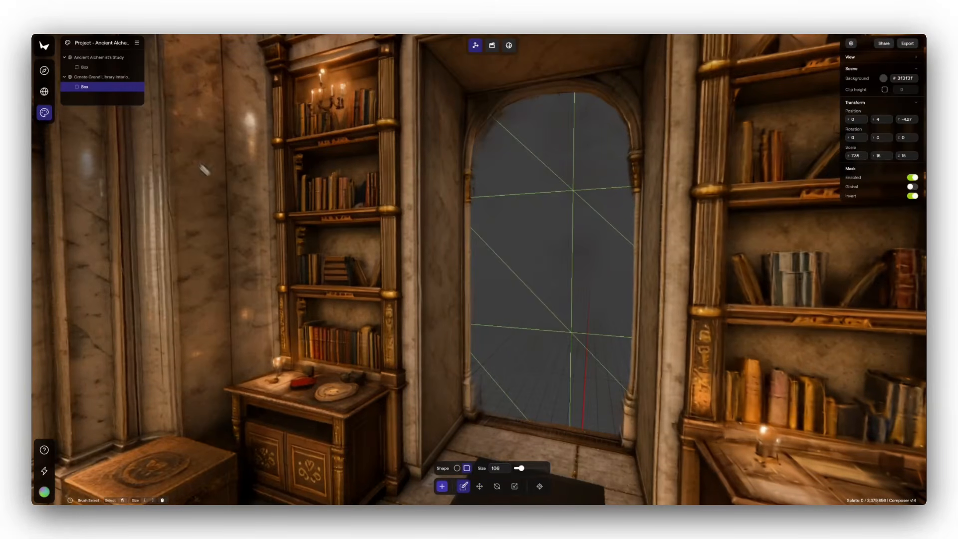
pyautogui.click(111, 77)
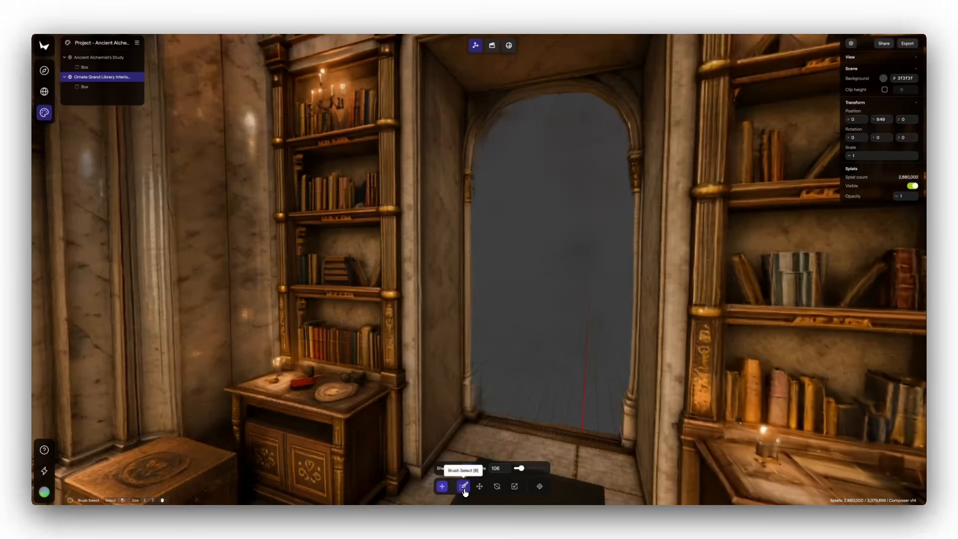
pyautogui.moveTo(549, 169)
pyautogui.mouseDown()
pyautogui.moveTo(578, 236)
pyautogui.moveTo(585, 164)
pyautogui.moveTo(543, 137)
pyautogui.moveTo(515, 147)
pyautogui.moveTo(525, 372)
pyautogui.moveTo(554, 372)
pyautogui.moveTo(593, 295)
pyautogui.moveTo(546, 157)
pyautogui.moveTo(525, 147)
pyautogui.moveTo(528, 245)
pyautogui.mouseUp()
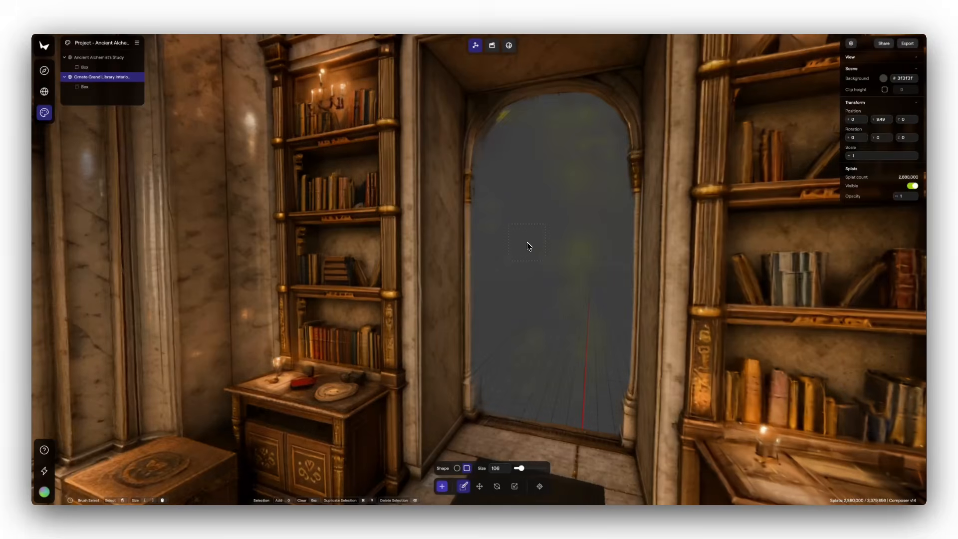
pyautogui.press('BackSpace')
# Rotate the library world about half a turn around its vertical axis so its open end faces the study
pyautogui.click(479, 487)
pyautogui.moveTo(557, 359)
pyautogui.mouseDown()
pyautogui.moveTo(474, 400)
pyautogui.moveTo(409, 364)
pyautogui.moveTo(499, 384)
pyautogui.moveTo(497, 347)
pyautogui.mouseUp()
pyautogui.press('s')
pyautogui.scroll(-5, 490, 371)
pyautogui.moveTo(491, 371); pyautogui.dragTo(494, 348)
pyautogui.scroll(-3, 489, 379)
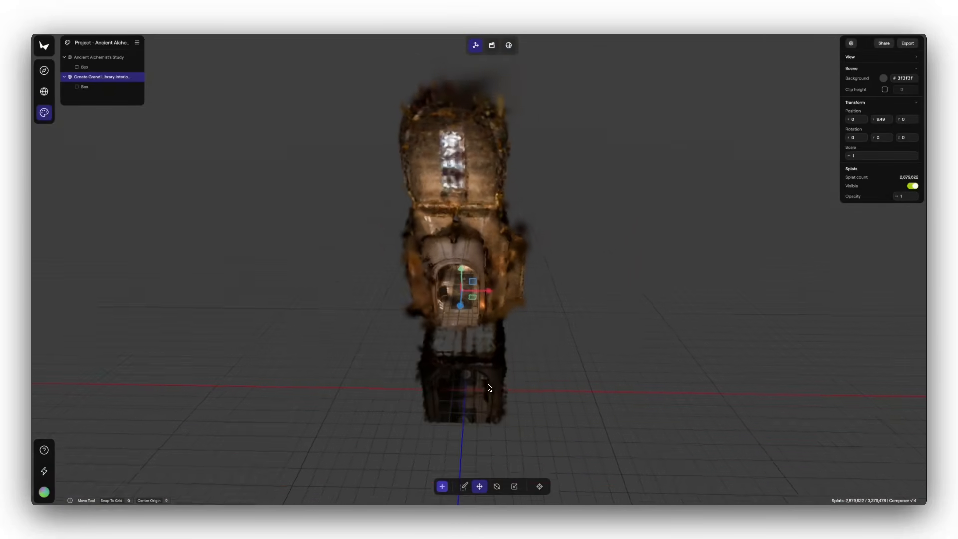
pyautogui.click(496, 487)
pyautogui.moveTo(453, 312); pyautogui.dragTo(529, 312)
pyautogui.moveTo(579, 279); pyautogui.dragTo(459, 361)
# Move the library world down to the study, at about Y -1.03 and Z 5.83
pyautogui.click(480, 488)
pyautogui.moveTo(434, 390); pyautogui.dragTo(365, 412)
pyautogui.scroll(10, 541, 380)
pyautogui.moveTo(541, 381); pyautogui.dragTo(433, 354)
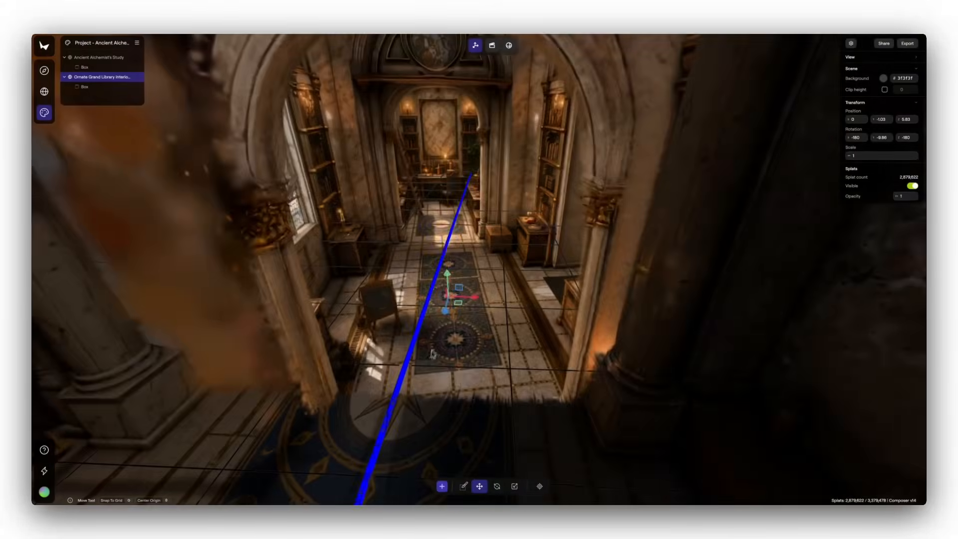
# Raise the library world toward the study's floor level and adjust its Y rotation to about -1.03 to align the hallways
pyautogui.moveTo(447, 273); pyautogui.dragTo(446, 221)
pyautogui.scroll(-10, 477, 312)
pyautogui.click(497, 486)
pyautogui.moveTo(461, 261); pyautogui.dragTo(477, 261)
pyautogui.scroll(10, 469, 359)
pyautogui.moveTo(469, 359); pyautogui.dragTo(458, 399)
pyautogui.scroll(-5, 492, 332)
# Scale the library world to about 1.51 and position it at about X 0.17, Y -0.01, Z 7.23 against the study's archway
pyautogui.click(480, 486)
pyautogui.moveTo(488, 327)
pyautogui.mouseDown()
pyautogui.moveTo(486, 312)
pyautogui.moveTo(510, 312)
pyautogui.moveTo(490, 301)
pyautogui.moveTo(487, 309)
pyautogui.mouseUp()
pyautogui.click(515, 488)
pyautogui.click(480, 487)
pyautogui.moveTo(487, 273); pyautogui.dragTo(487, 275)
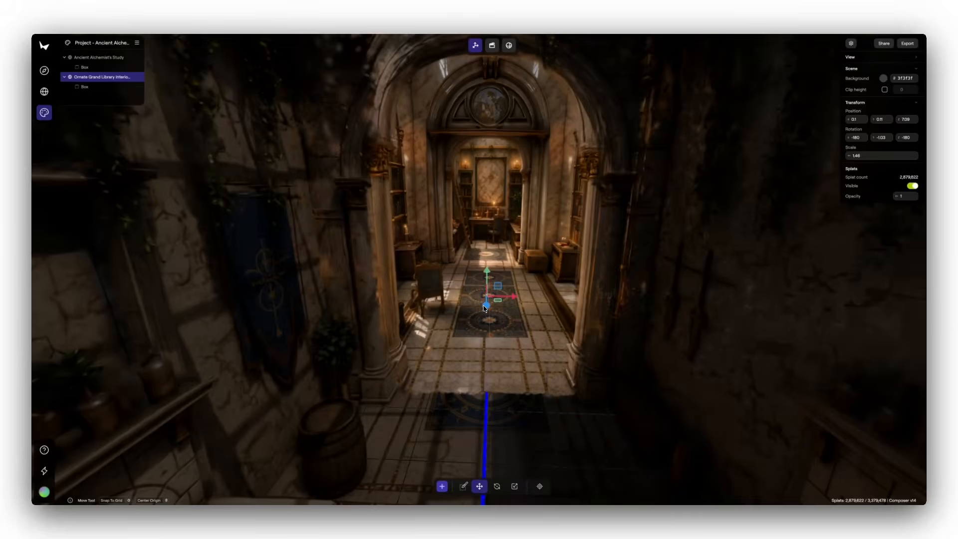
pyautogui.moveTo(519, 320); pyautogui.dragTo(444, 319)
pyautogui.moveTo(725, 290); pyautogui.dragTo(710, 286)
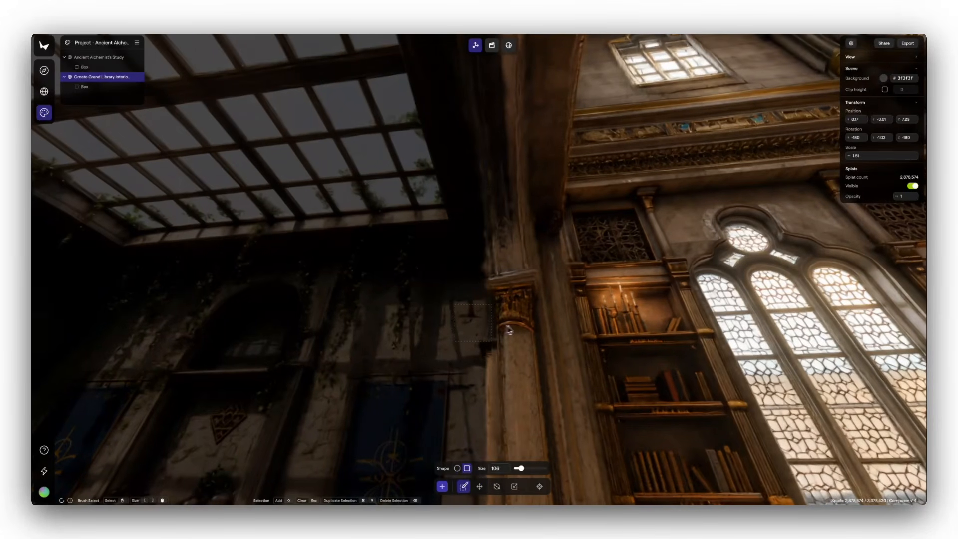
# Brush-select and delete the overhanging library splats along the pillar where it meets the study
pyautogui.click(480, 486)
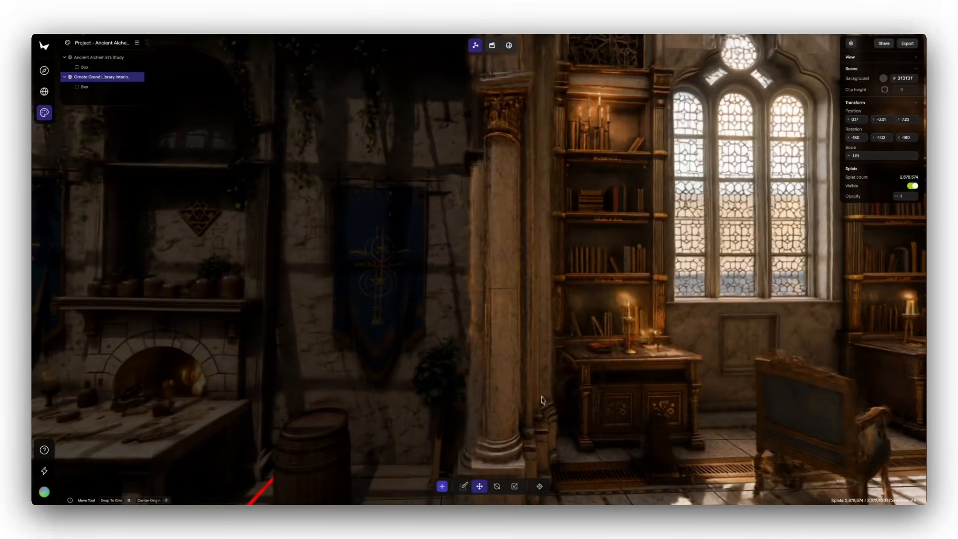
pyautogui.click(464, 486)
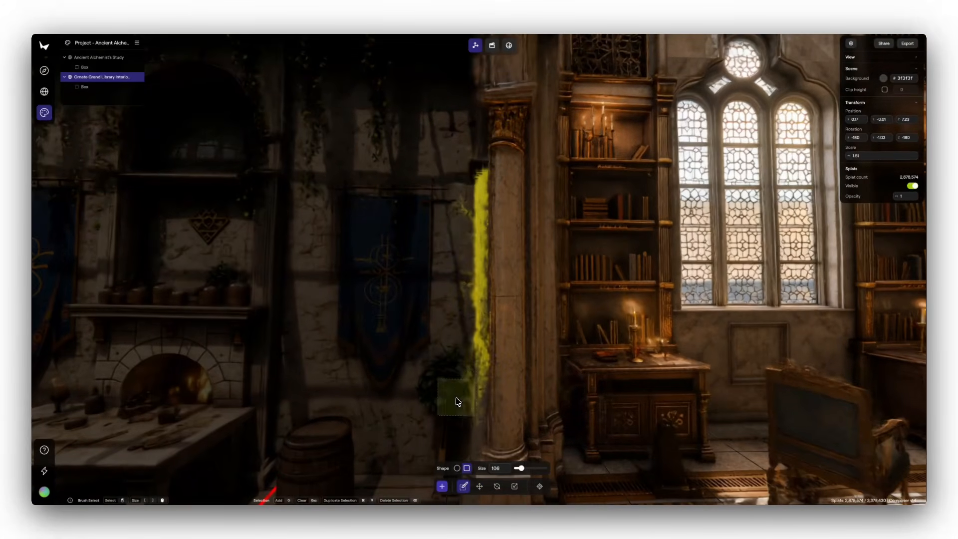
pyautogui.click(481, 488)
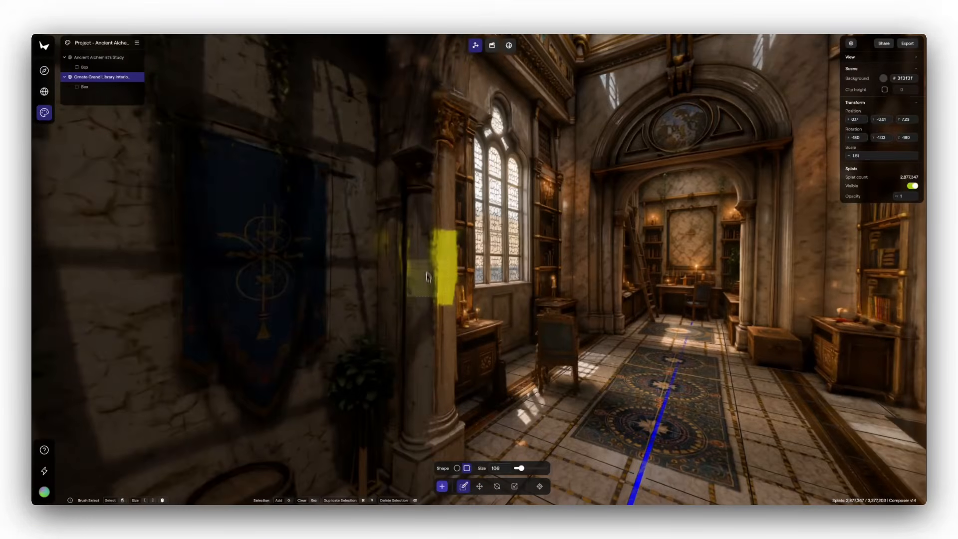
# Try to delete the brush-selected splats across the pillar and the bookcase beside the tall window
pyautogui.click(480, 487)
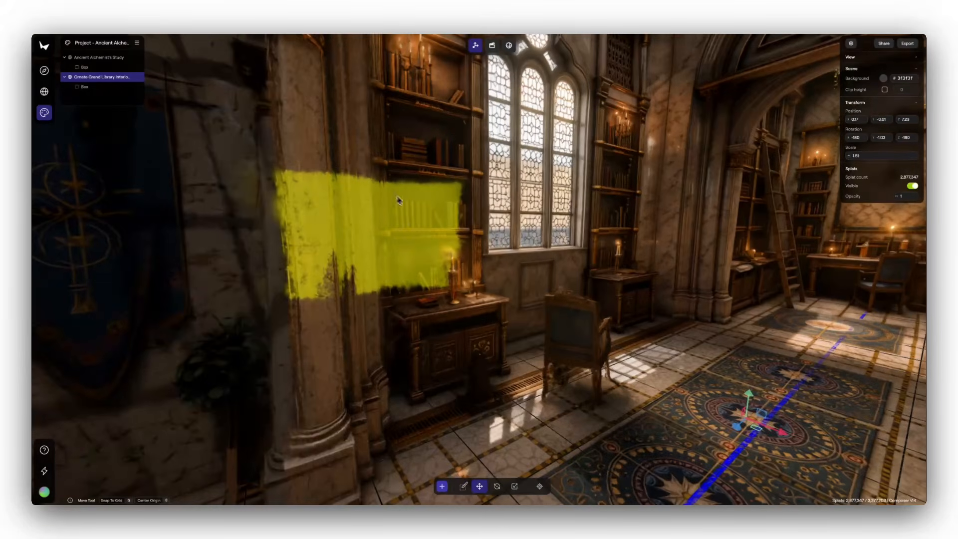
pyautogui.moveTo(506, 342); pyautogui.dragTo(574, 349)
pyautogui.press('Delete')
# Import the Mediterranean Courtyard with Compass Motif world at medium splat quality
pyautogui.scroll(-5, 489, 358)
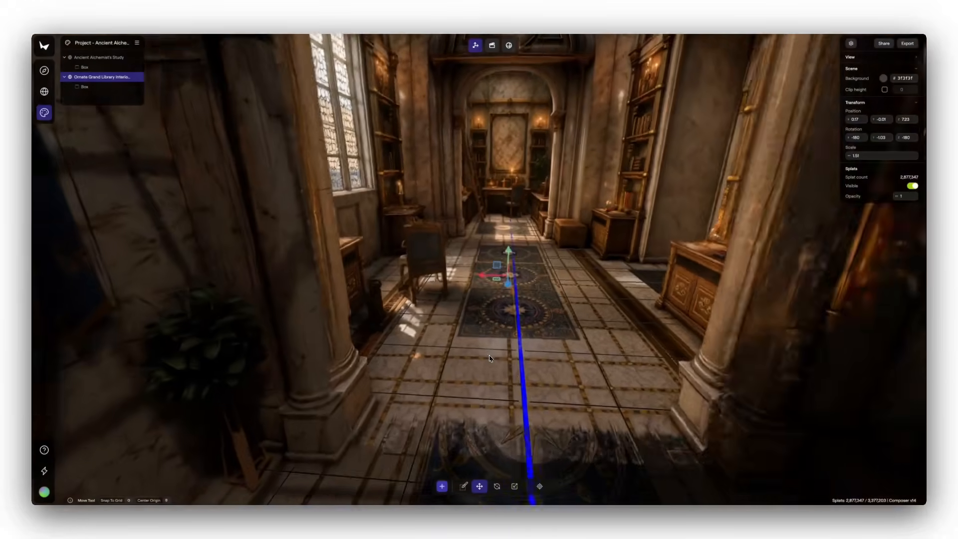
pyautogui.moveTo(491, 358)
pyautogui.mouseDown()
pyautogui.moveTo(497, 352)
pyautogui.moveTo(503, 370)
pyautogui.mouseUp()
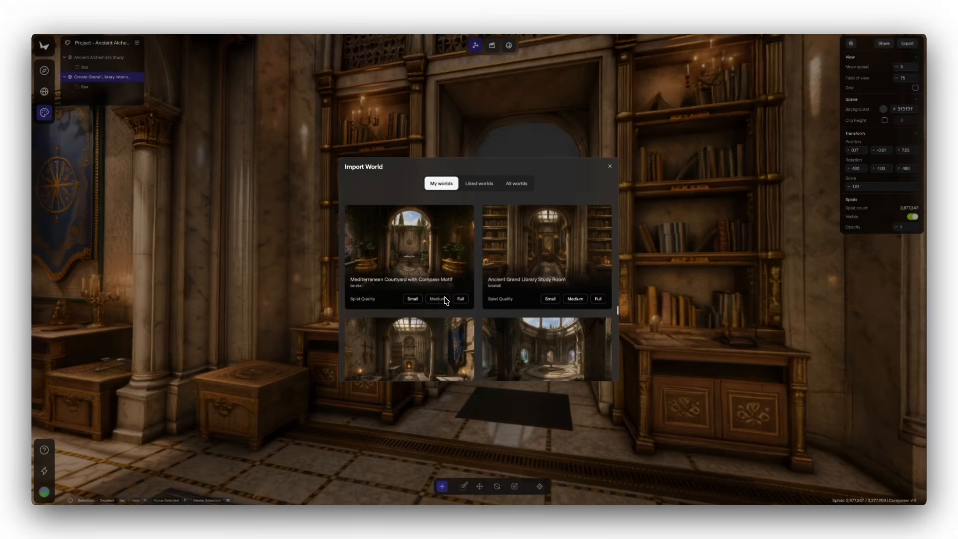
pyautogui.click(437, 299)
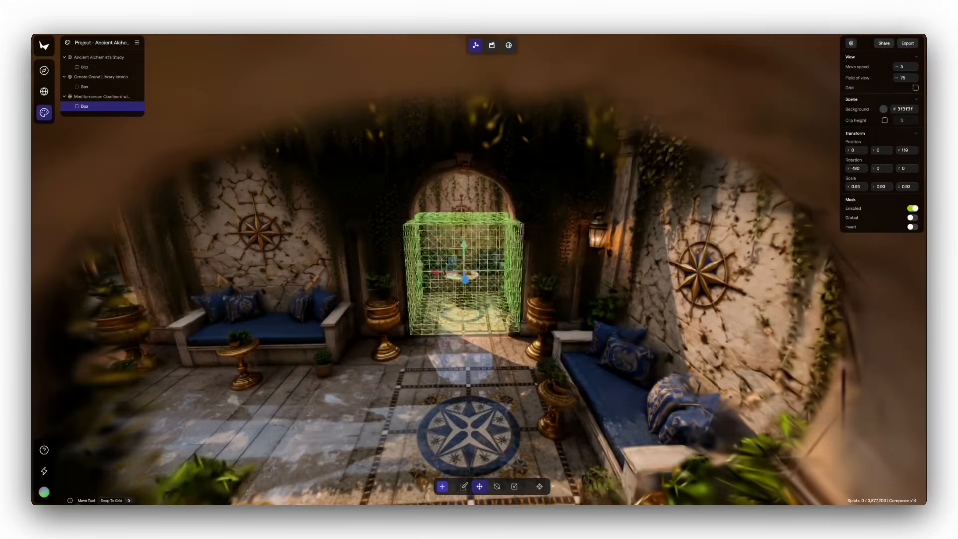
# Scale the courtyard's box mask to about 2.66, set its Y scale to 20, and move it to about Y -1.16, Z 2.58 behind the archway
pyautogui.click(514, 486)
pyautogui.moveTo(470, 272); pyautogui.dragTo(835, 212)
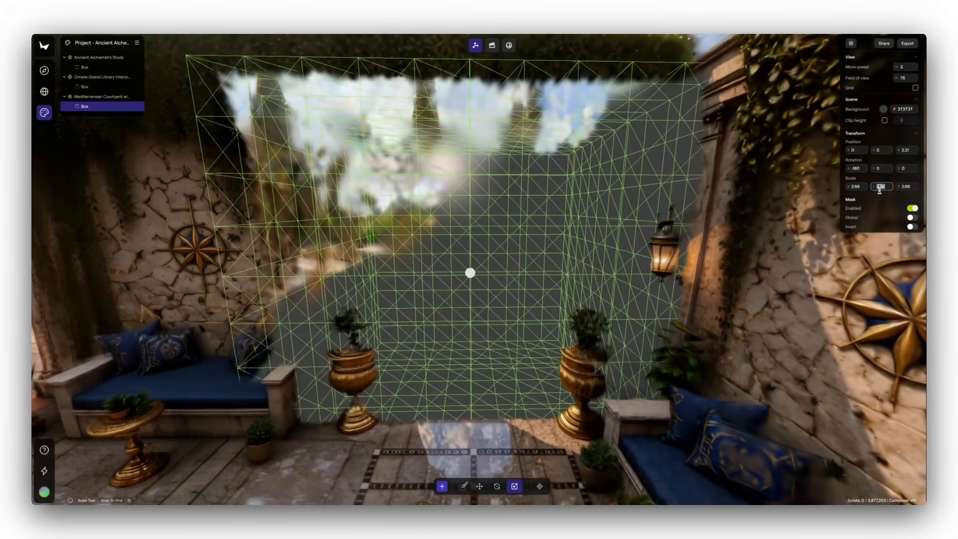
pyautogui.write('20')
pyautogui.press('Return')
pyautogui.moveTo(487, 299); pyautogui.dragTo(488, 225)
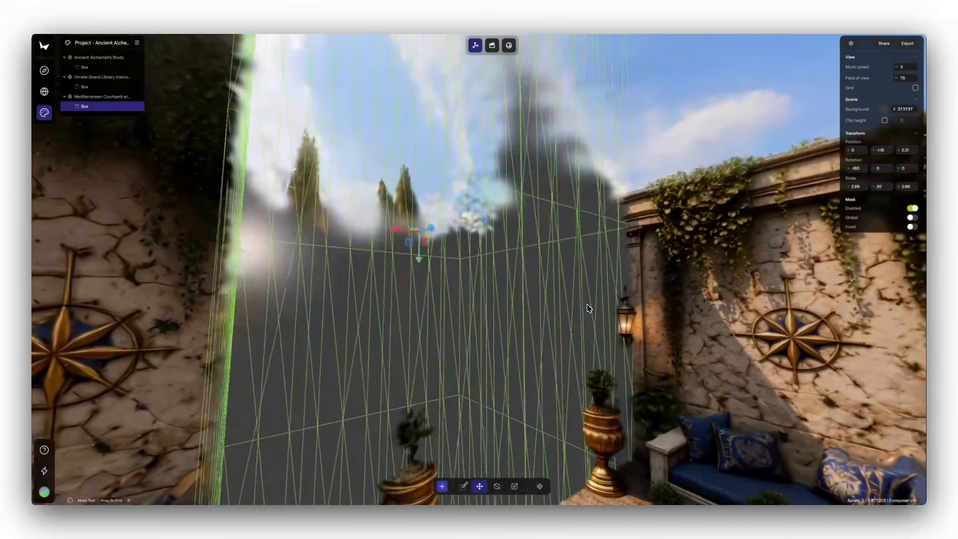
pyautogui.moveTo(428, 225); pyautogui.dragTo(414, 231)
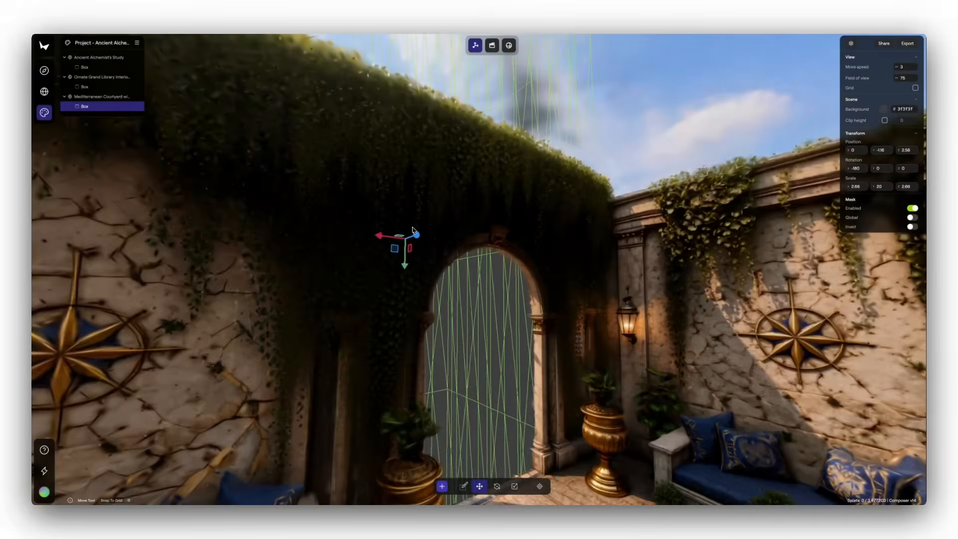
# Add a second box mask to the courtyard, scaled to about 3.88, over the detached side area at about X -4.21, Z 3.06
pyautogui.click(95, 96)
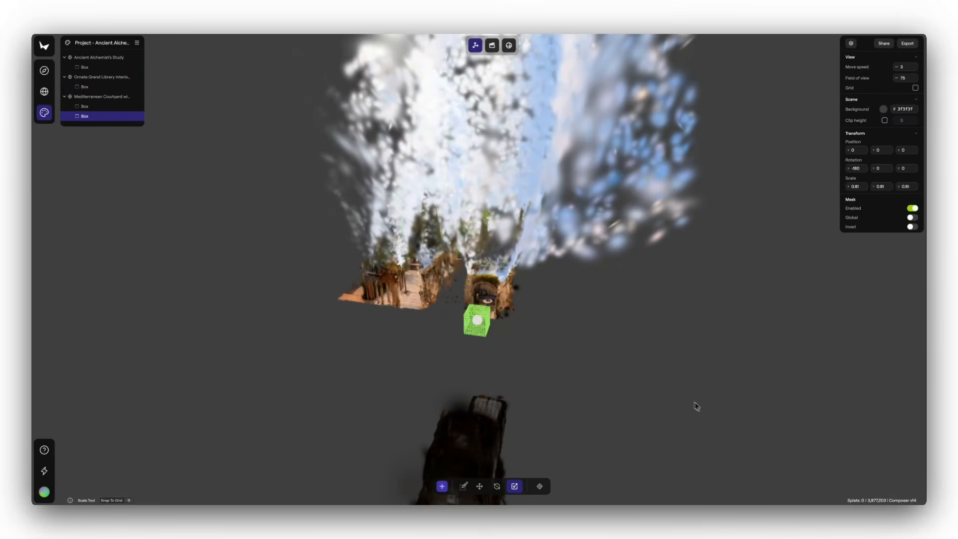
pyautogui.moveTo(477, 320); pyautogui.dragTo(395, 303)
pyautogui.click(480, 486)
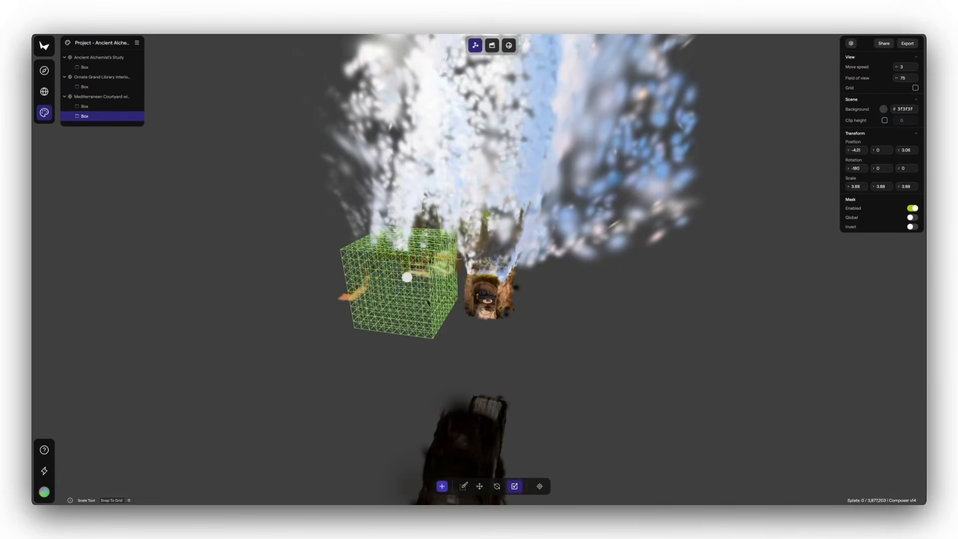
# Delete the stray splats floating beside the courtyard world
pyautogui.click(103, 96)
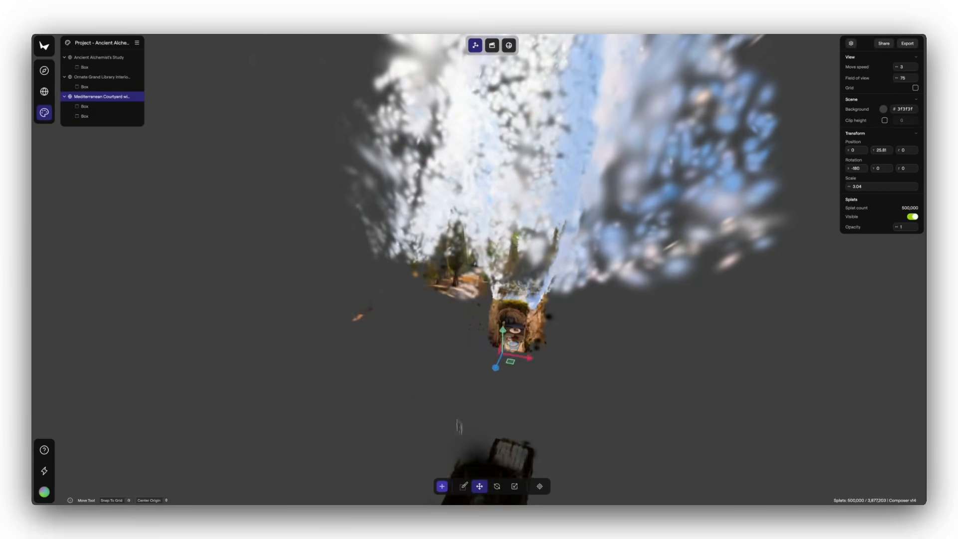
pyautogui.click(480, 486)
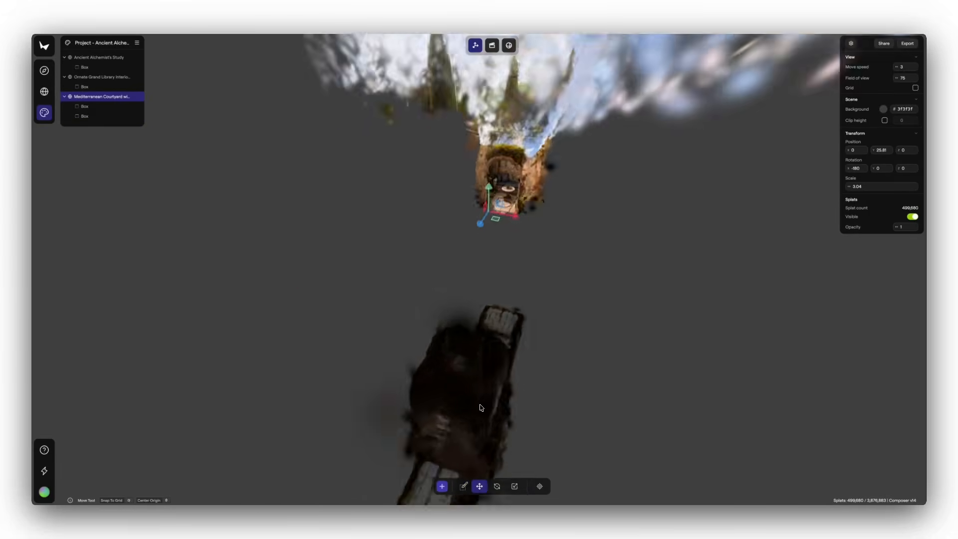
pyautogui.moveTo(480, 404); pyautogui.dragTo(442, 400)
# Rotate the courtyard world about its vertical axis and move it down toward the library's side doorway
pyautogui.click(497, 486)
pyautogui.moveTo(511, 250)
pyautogui.mouseDown()
pyautogui.moveTo(533, 237)
pyautogui.moveTo(426, 377)
pyautogui.mouseUp()
pyautogui.click(480, 486)
pyautogui.scroll(10, 472, 409)
pyautogui.moveTo(473, 409); pyautogui.dragTo(391, 344)
pyautogui.moveTo(476, 215); pyautogui.dragTo(488, 449)
pyautogui.moveTo(363, 169); pyautogui.dragTo(374, 415)
pyautogui.moveTo(402, 404); pyautogui.dragTo(467, 405)
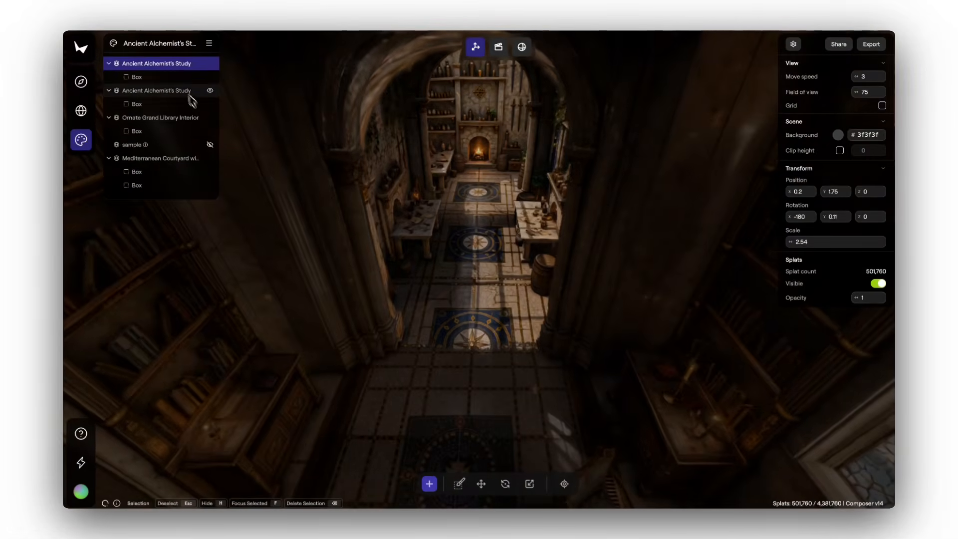
# Shrink the first study copy's box mask to about 0.98 × 1.67 × 1.97 and move it along Y to about 1.34 at the floor
pyautogui.click(172, 82)
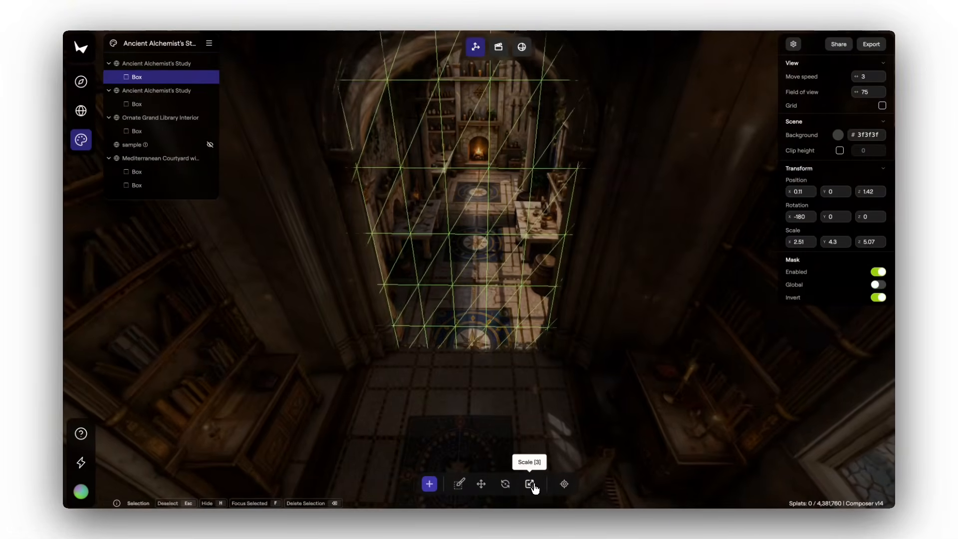
pyautogui.moveTo(486, 170); pyautogui.dragTo(434, 153)
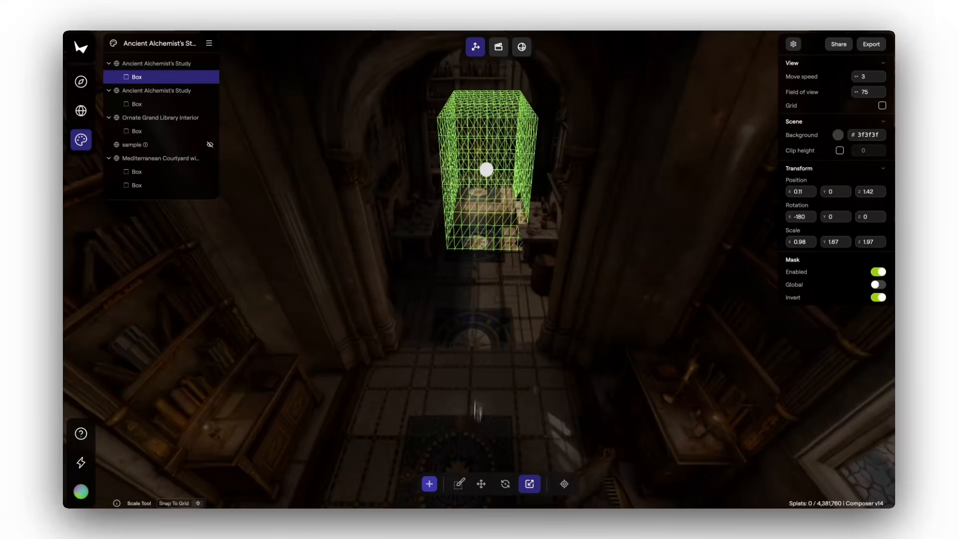
pyautogui.press('w')
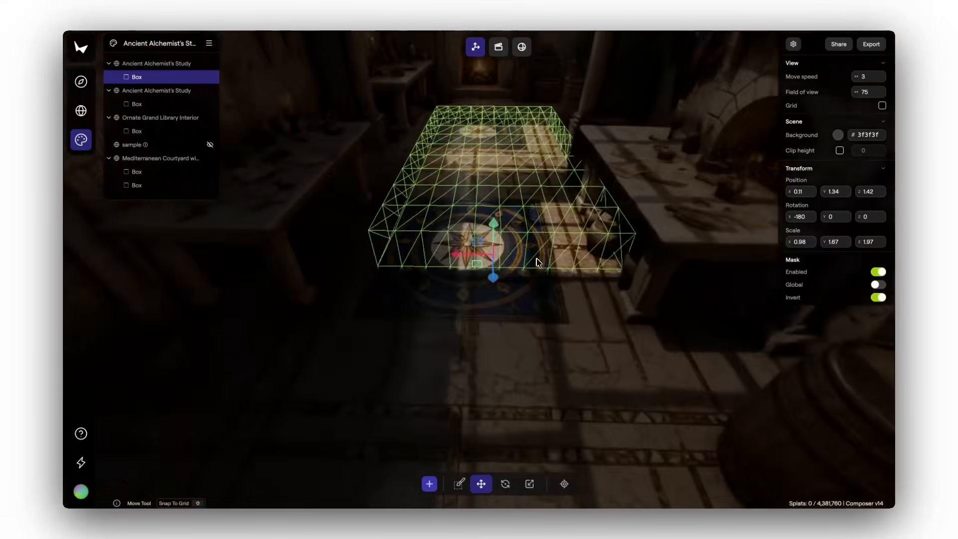
# Set the mask's X scale to 0.89 and Z scale to 0.99, and place it around the compass rug at about X -0.04, Z 0.61
pyautogui.moveTo(536, 263); pyautogui.dragTo(514, 260)
pyautogui.moveTo(865, 241); pyautogui.dragTo(813, 238)
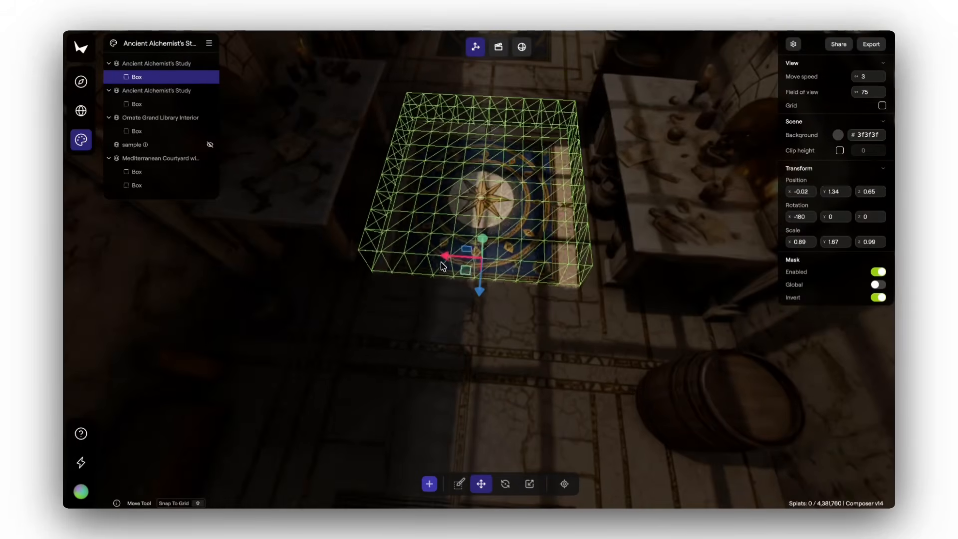
pyautogui.moveTo(441, 262); pyautogui.dragTo(446, 262)
pyautogui.moveTo(528, 187); pyautogui.dragTo(539, 228)
pyautogui.press('s')
pyautogui.moveTo(478, 308); pyautogui.dragTo(481, 316)
# Tighten the mask around the compass rug to a scale of about 0.76 × 1.53 × 0.86
pyautogui.moveTo(825, 242); pyautogui.dragTo(857, 241)
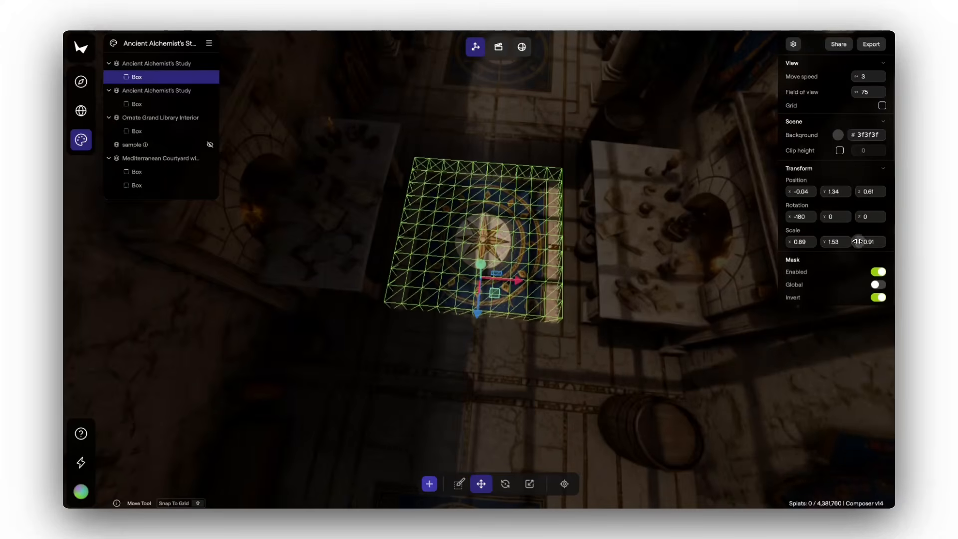
pyautogui.moveTo(791, 242); pyautogui.dragTo(785, 245)
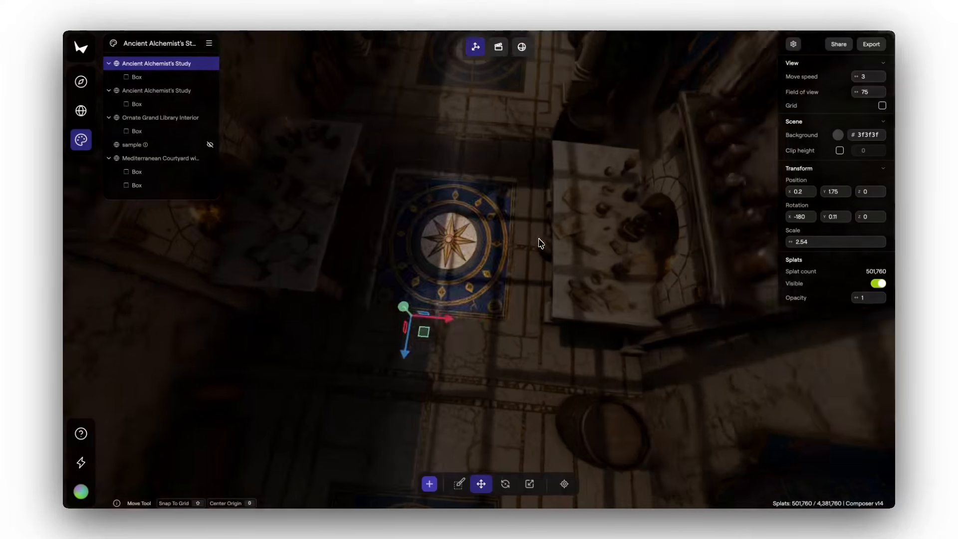
pyautogui.moveTo(541, 244)
pyautogui.mouseDown()
pyautogui.moveTo(211, 325)
pyautogui.moveTo(357, 231)
pyautogui.moveTo(285, 220)
pyautogui.moveTo(545, 247)
pyautogui.mouseUp()
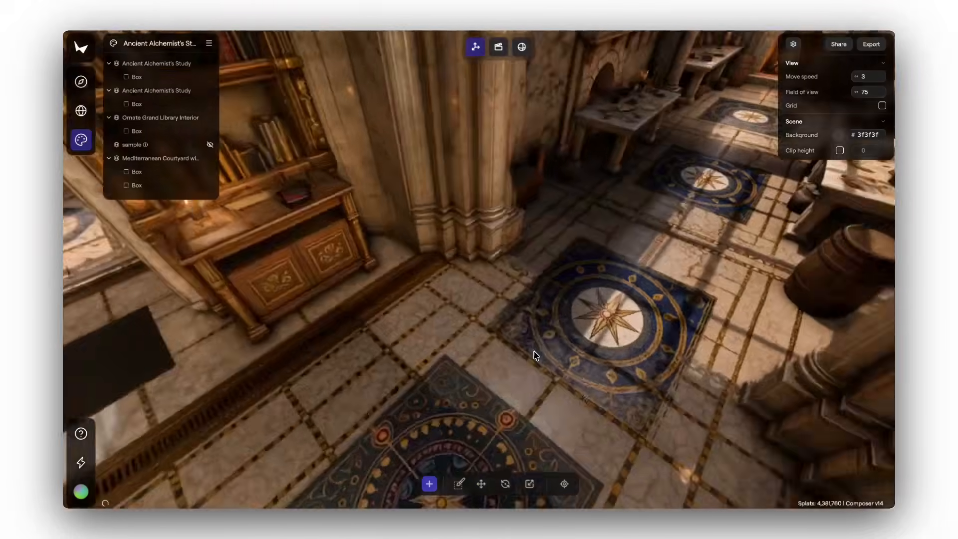
# Check the rug at the junction of study and library, and add a second box mask to the Ornate Grand Library Interior world
pyautogui.moveTo(534, 355); pyautogui.dragTo(764, 360)
pyautogui.click(577, 366)
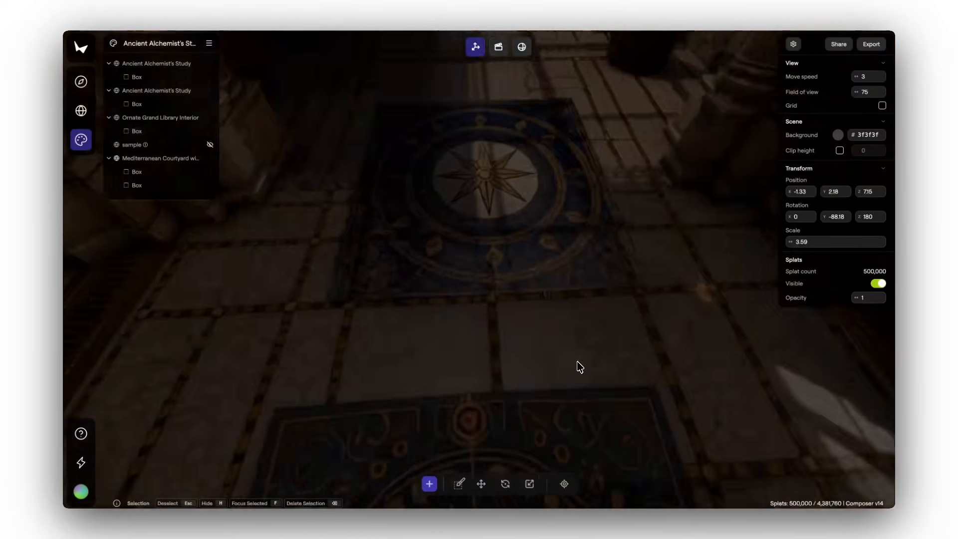
pyautogui.moveTo(578, 365); pyautogui.dragTo(611, 358)
pyautogui.click(507, 305)
pyautogui.moveTo(506, 304); pyautogui.dragTo(394, 267)
pyautogui.rightClick(186, 117)
pyautogui.click(207, 143)
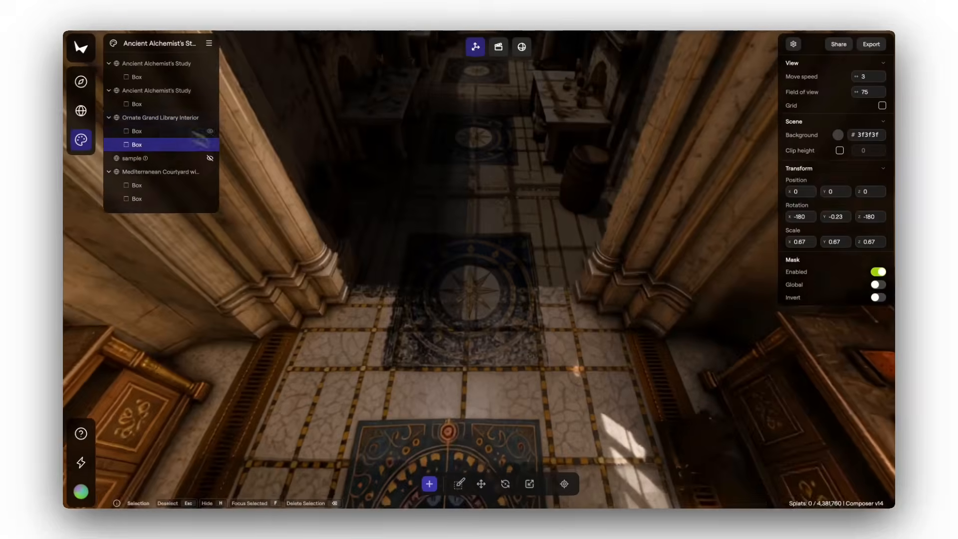
# Place the library's second box mask over the overlapping compass rug at about Z 2.62 and widen its X scale to 1.15
pyautogui.moveTo(519, 279); pyautogui.dragTo(319, 319)
pyautogui.click(480, 484)
pyautogui.moveTo(410, 319); pyautogui.dragTo(739, 332)
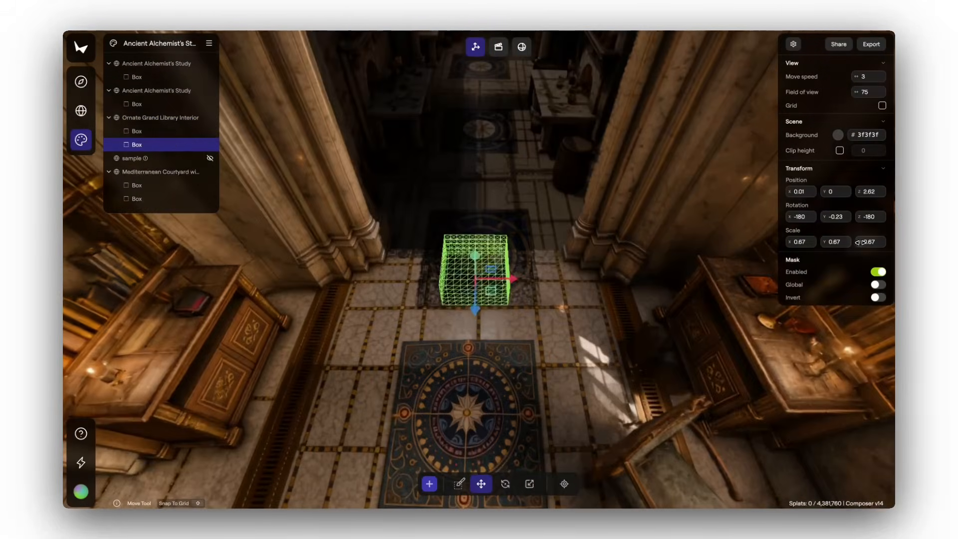
pyautogui.moveTo(798, 242); pyautogui.dragTo(812, 242)
pyautogui.moveTo(515, 279); pyautogui.dragTo(535, 281)
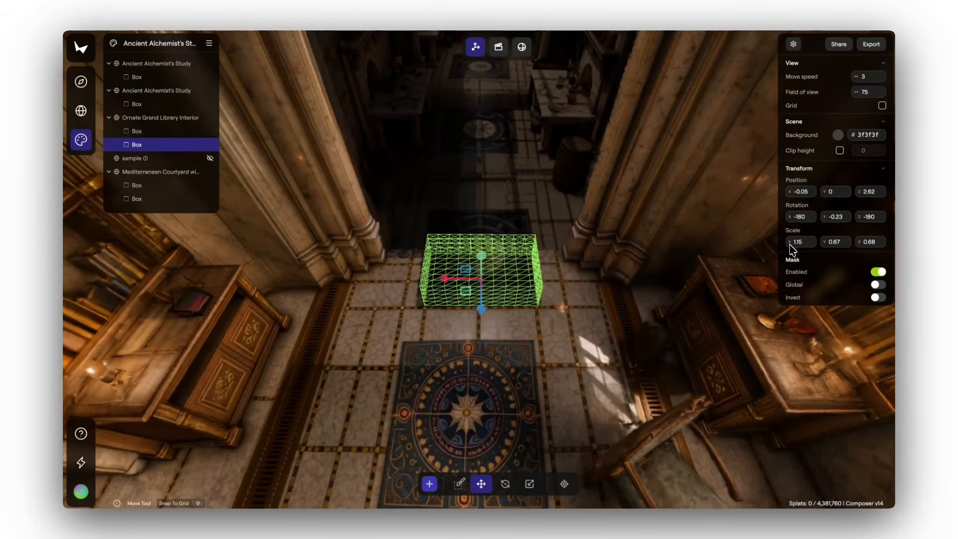
pyautogui.moveTo(443, 278); pyautogui.dragTo(438, 278)
pyautogui.click(558, 345)
pyautogui.press('w')
pyautogui.moveTo(558, 344); pyautogui.dragTo(542, 299)
pyautogui.press('s')
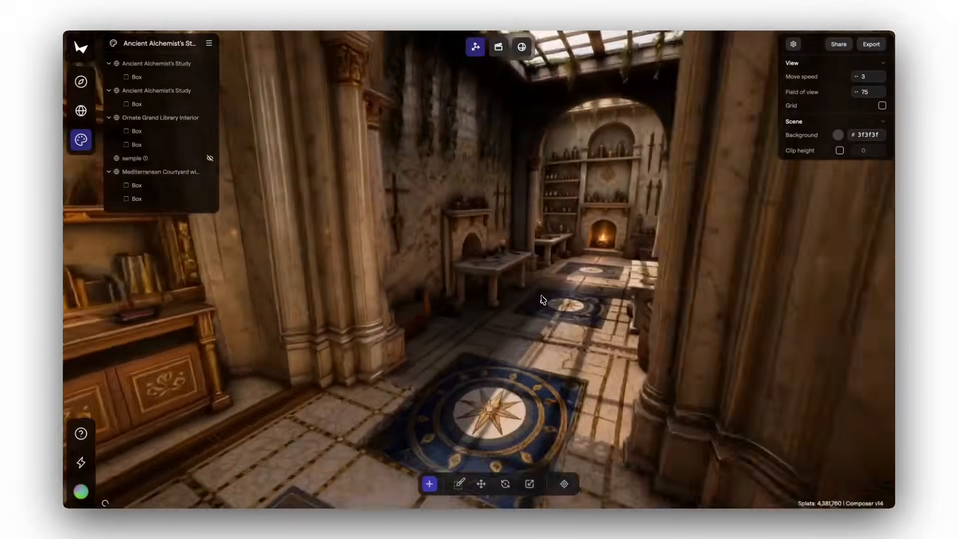
# Examine the rug transition between study and library and the wooden armchair beside the library desk
pyautogui.moveTo(285, 324); pyautogui.dragTo(402, 328)
pyautogui.press('w')
pyautogui.press('s')
pyautogui.press('d')
pyautogui.press('w')
pyautogui.press('s')
pyautogui.press('s')
pyautogui.press('d')
pyautogui.press('s')
pyautogui.press('w')
pyautogui.press('s')
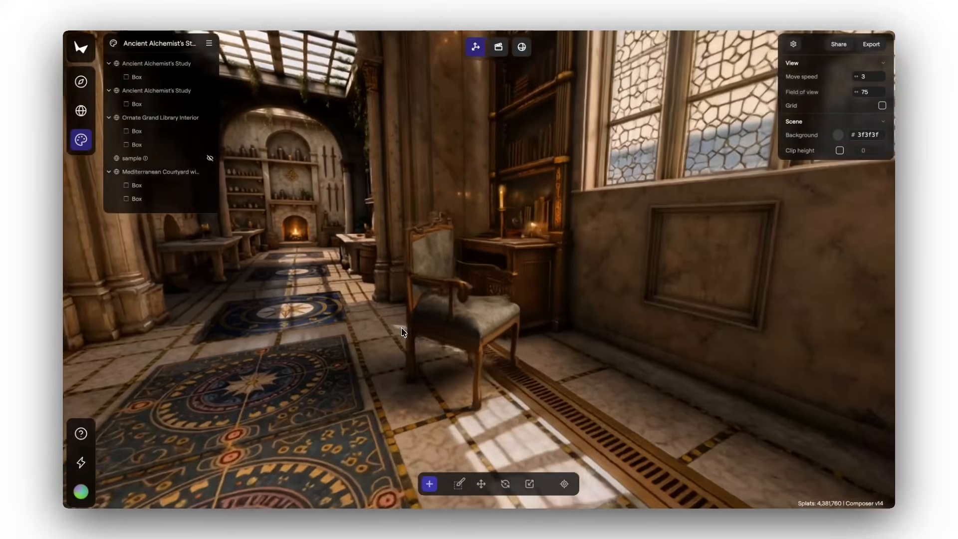
# Capture a screenshot of the library armchair and attach it to a new ChatGPT message
pyautogui.press('d')
pyautogui.press('super+shift+4')
pyautogui.moveTo(358, 187); pyautogui.dragTo(587, 451)
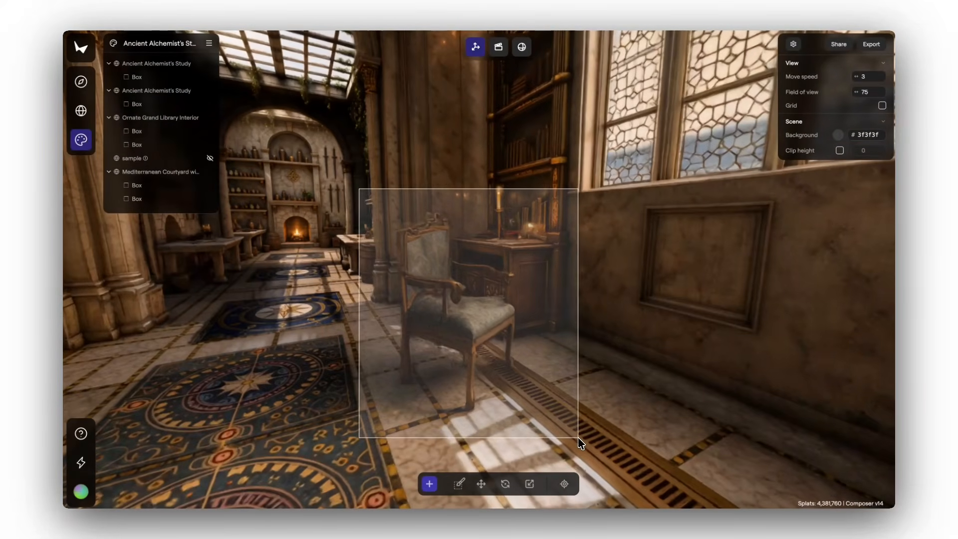
pyautogui.press('super+Tab')
pyautogui.moveTo(866, 476); pyautogui.dragTo(407, 310)
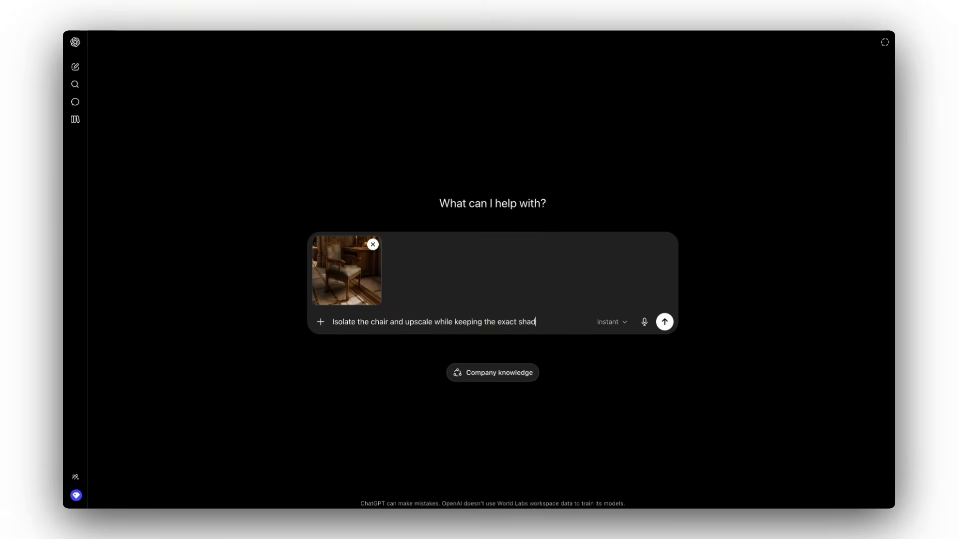
# Ask ChatGPT to isolate the chair and upscale it while keeping the exact color and lighting
pyautogui.press('BackSpace')
pyautogui.write('lor and lighting')
pyautogui.press('Return')
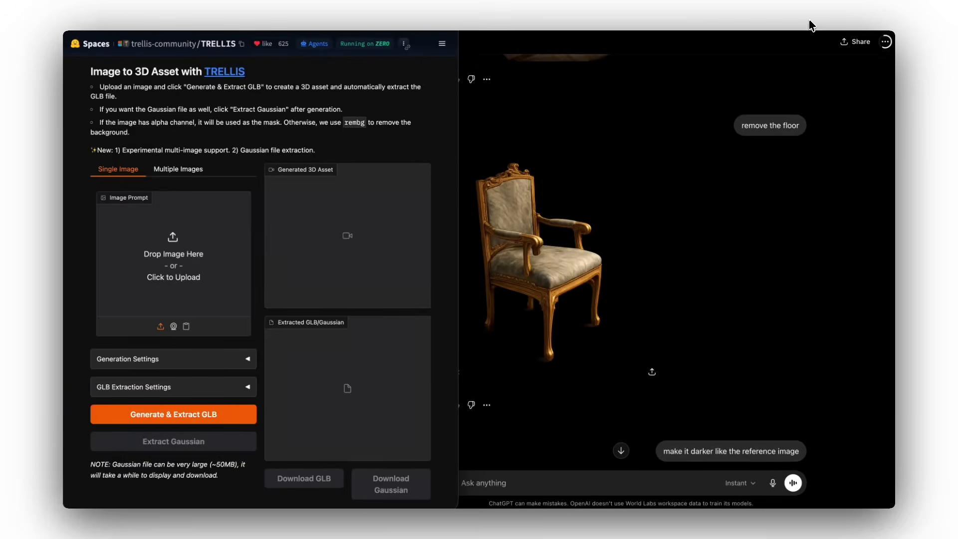
# Switch to TRELLIS, load the isolated chair image as the single image prompt, and generate the 3D asset with GLB extraction
pyautogui.click(810, 22)
pyautogui.moveTo(221, 243); pyautogui.dragTo(221, 244)
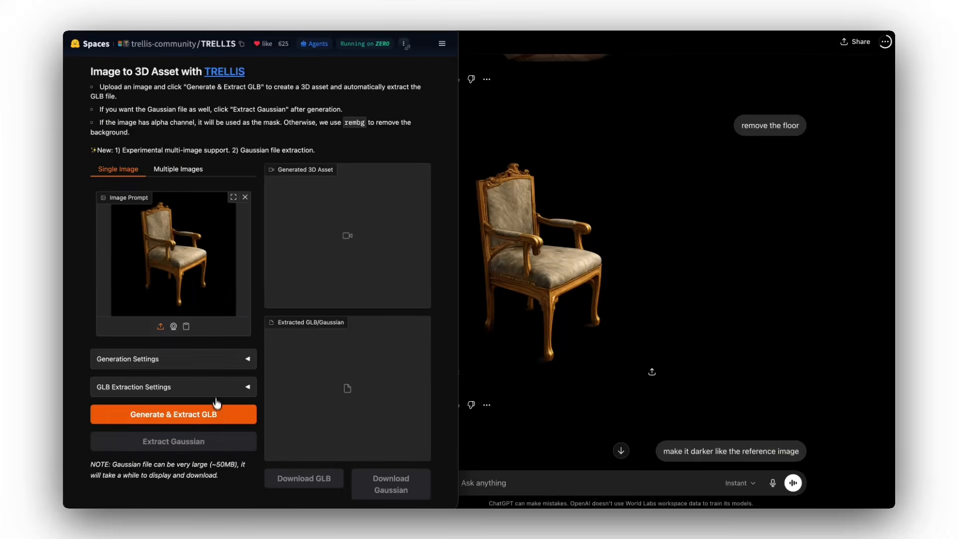
pyautogui.click(220, 414)
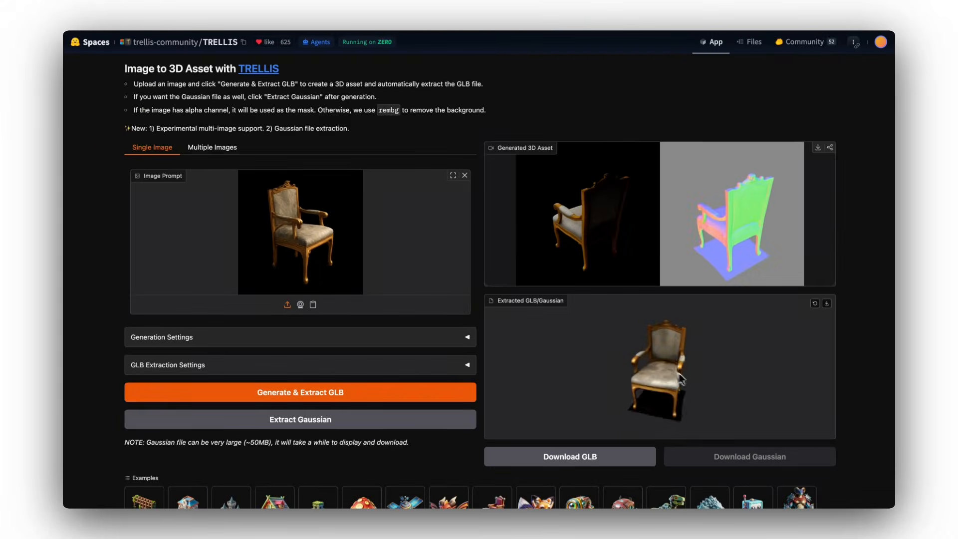
# Inspect the generated chair, then extract it as a Gaussian and download the Gaussian file
pyautogui.moveTo(725, 361); pyautogui.dragTo(692, 355)
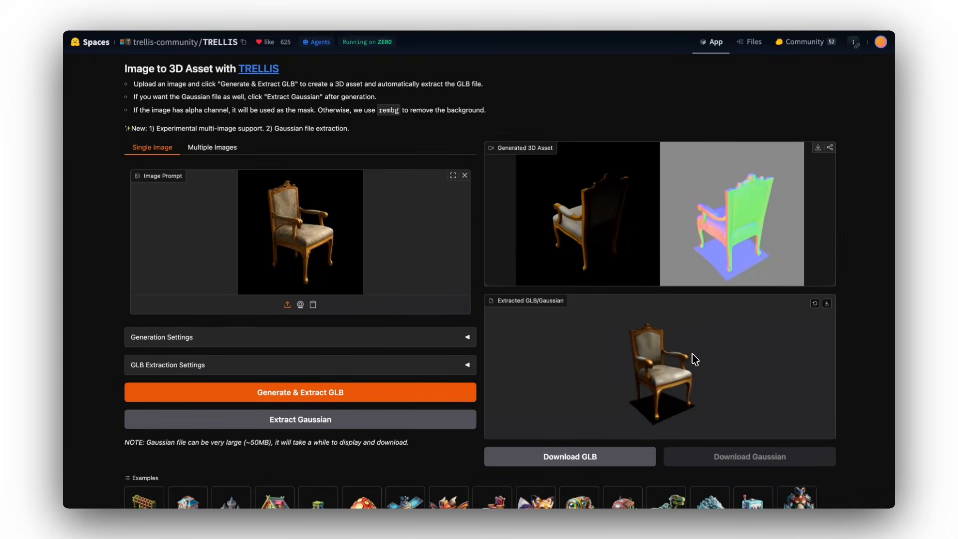
pyautogui.click(410, 424)
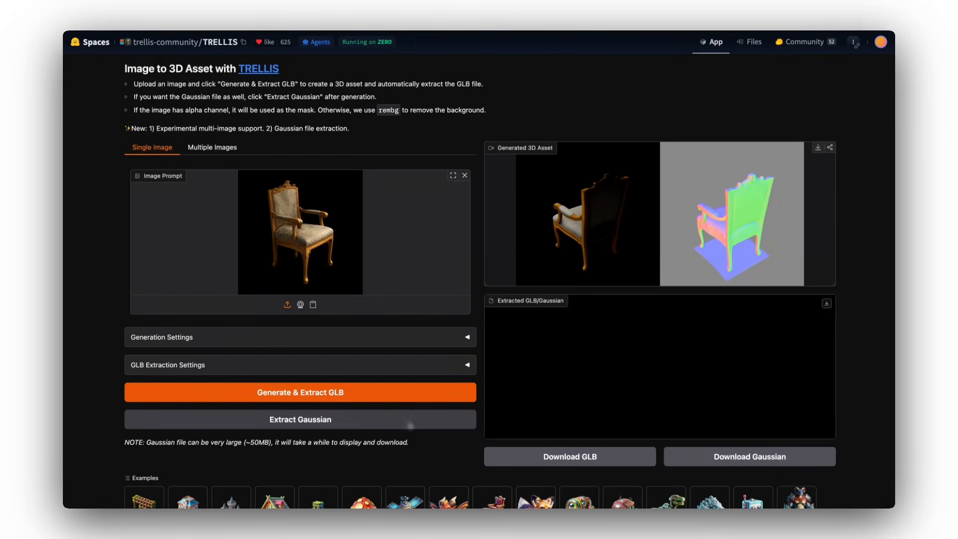
pyautogui.click(787, 463)
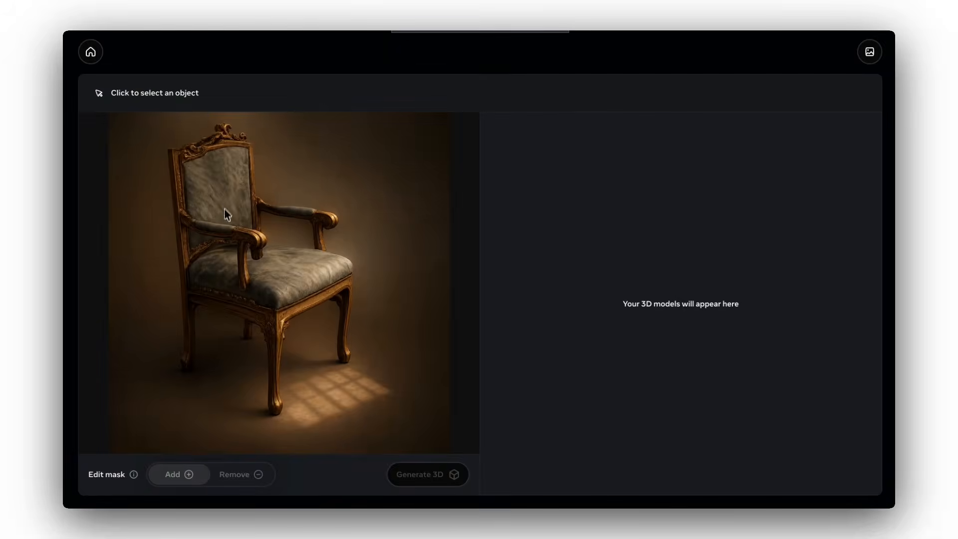
# Generate a second 3D model by masking the whole chair in the uploaded image, and download the result
pyautogui.click(276, 302)
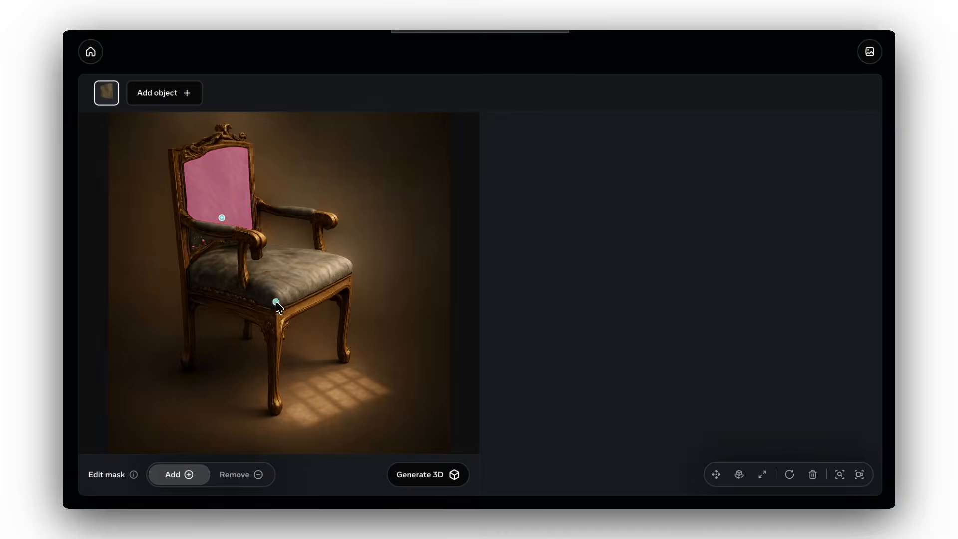
pyautogui.click(437, 475)
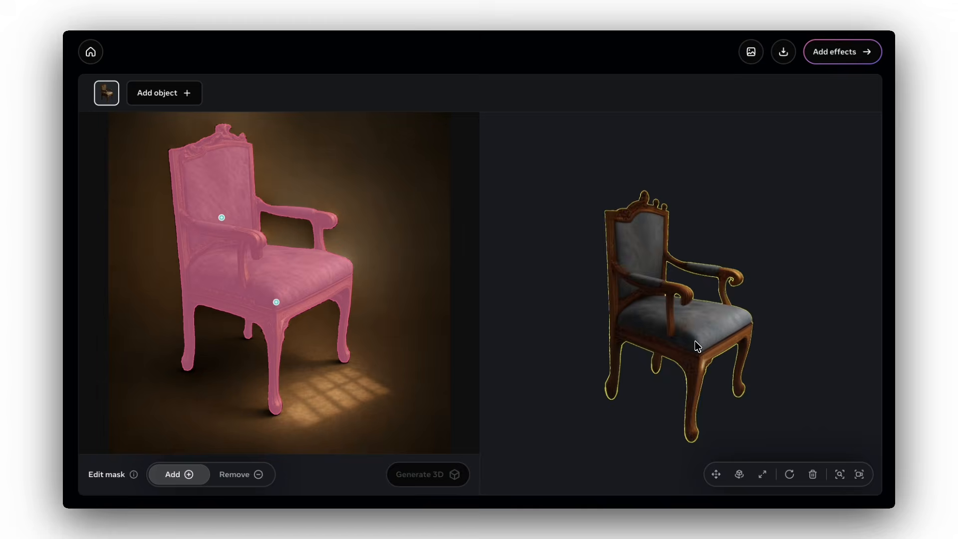
pyautogui.click(784, 53)
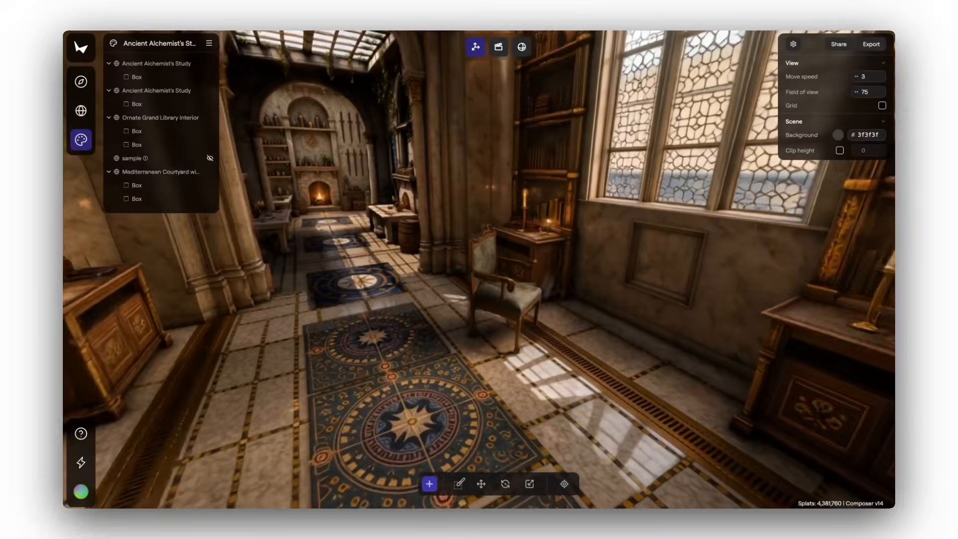
# Switch back to Marble and import the two generated chairs, sample and object_0, into the project
pyautogui.click(430, 484)
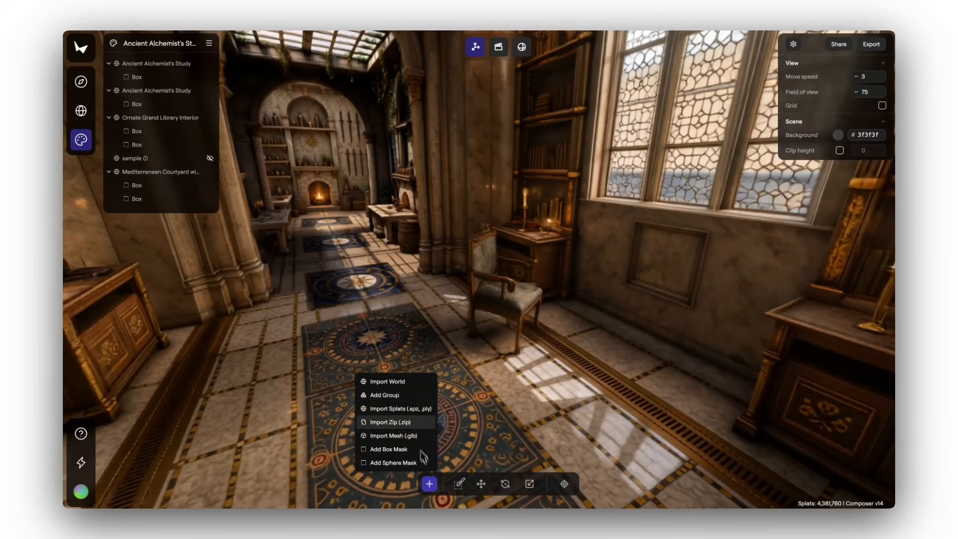
pyautogui.click(410, 423)
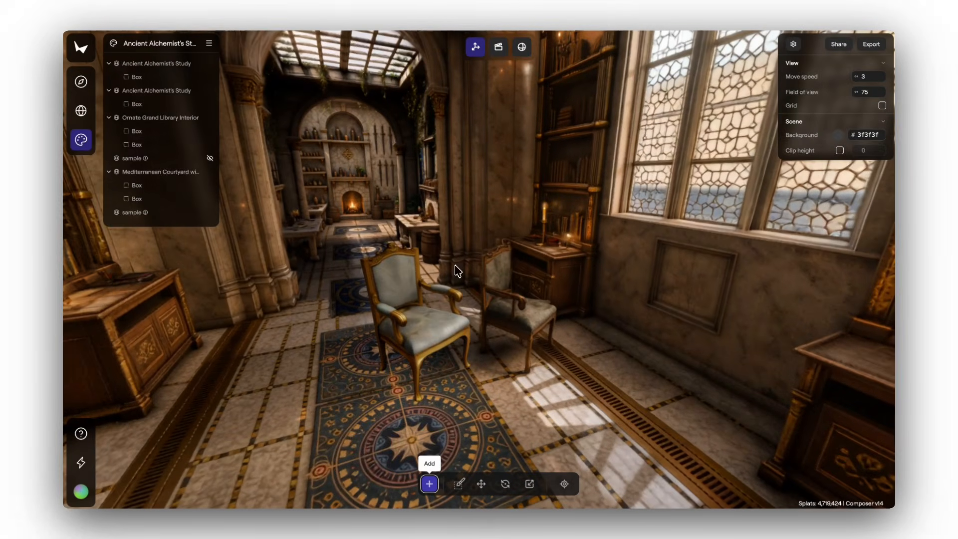
pyautogui.click(432, 484)
pyautogui.click(399, 409)
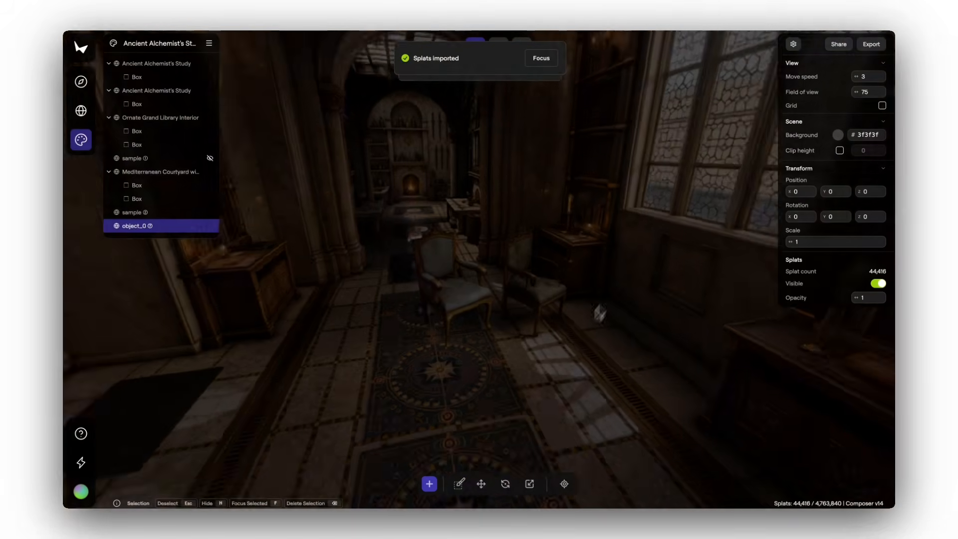
# Rotate the object_0 chair and place it on the library rug beside the other imported chair
pyautogui.click(505, 483)
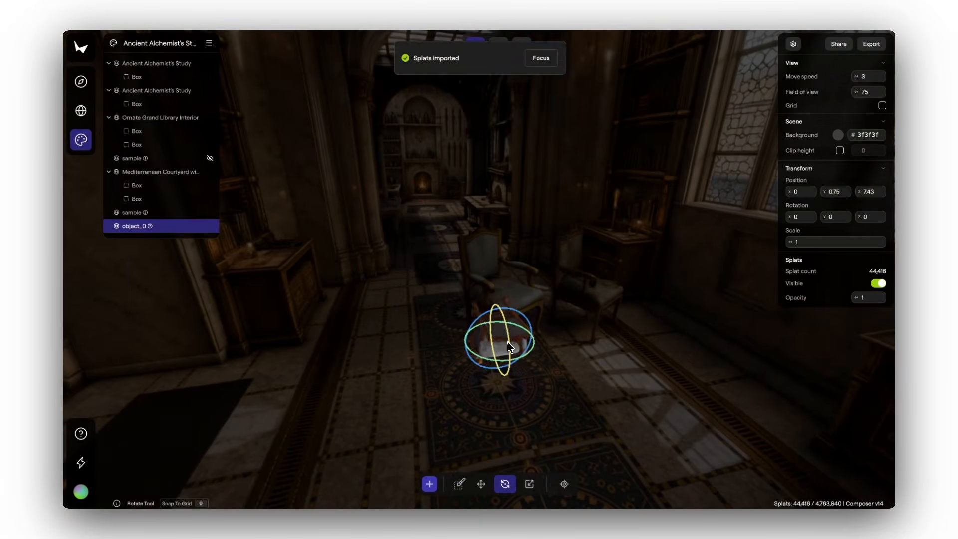
pyautogui.moveTo(500, 341); pyautogui.dragTo(521, 322)
pyautogui.click(505, 483)
pyautogui.moveTo(486, 360); pyautogui.dragTo(491, 331)
pyautogui.moveTo(444, 315); pyautogui.dragTo(398, 313)
pyautogui.press('Escape')
pyautogui.press('Escape')
# Compare the two imported chairs with the original library armchair from several angles
pyautogui.press('w')
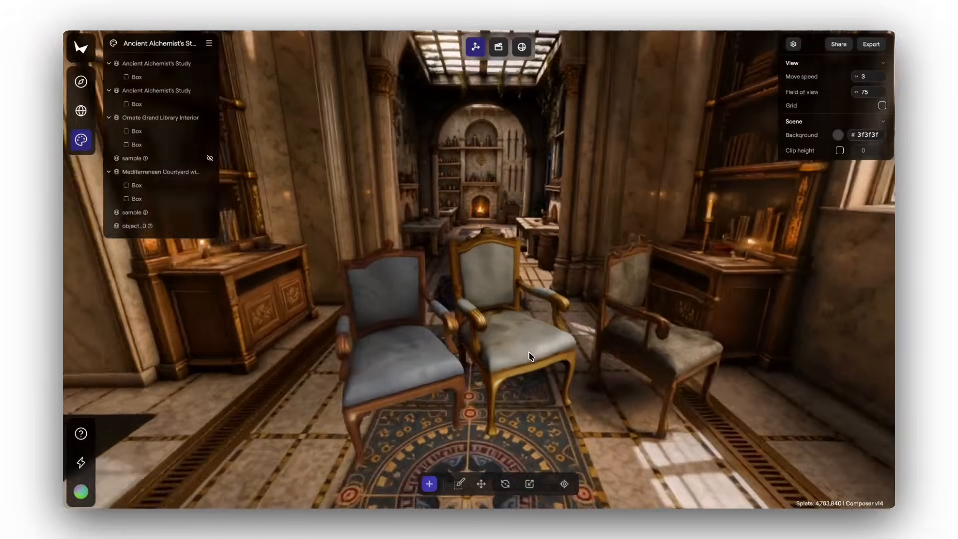
pyautogui.press('a')
pyautogui.press('s')
pyautogui.moveTo(534, 357)
pyautogui.mouseDown()
pyautogui.moveTo(560, 363)
pyautogui.moveTo(490, 350)
pyautogui.moveTo(551, 352)
pyautogui.mouseUp()
pyautogui.press('w')
pyautogui.press('d')
pyautogui.press('s')
pyautogui.press('w')
pyautogui.press('d')
pyautogui.press('a')
pyautogui.press('s')
pyautogui.press('s')
pyautogui.press('w')
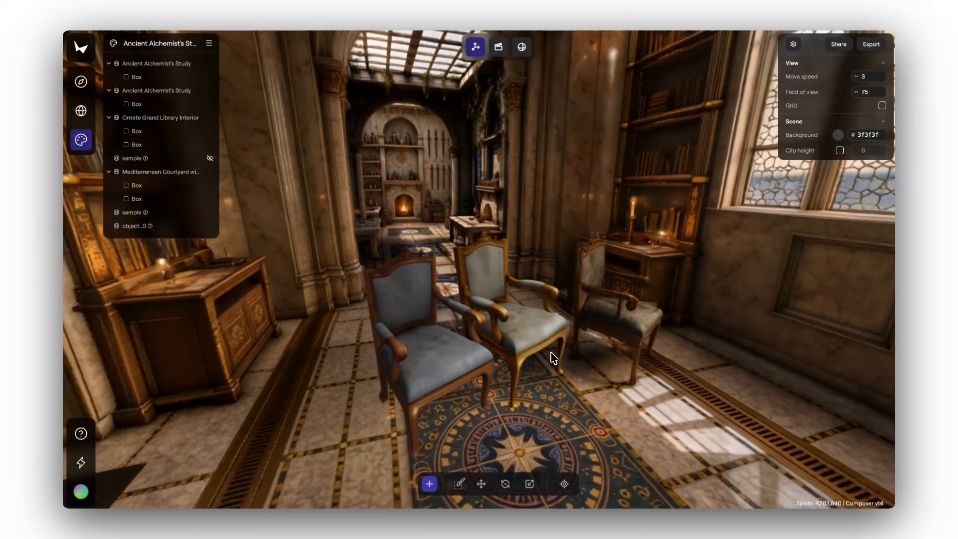
# Delete the object_0 chair from the project
pyautogui.rightClick(192, 229)
pyautogui.click(210, 277)
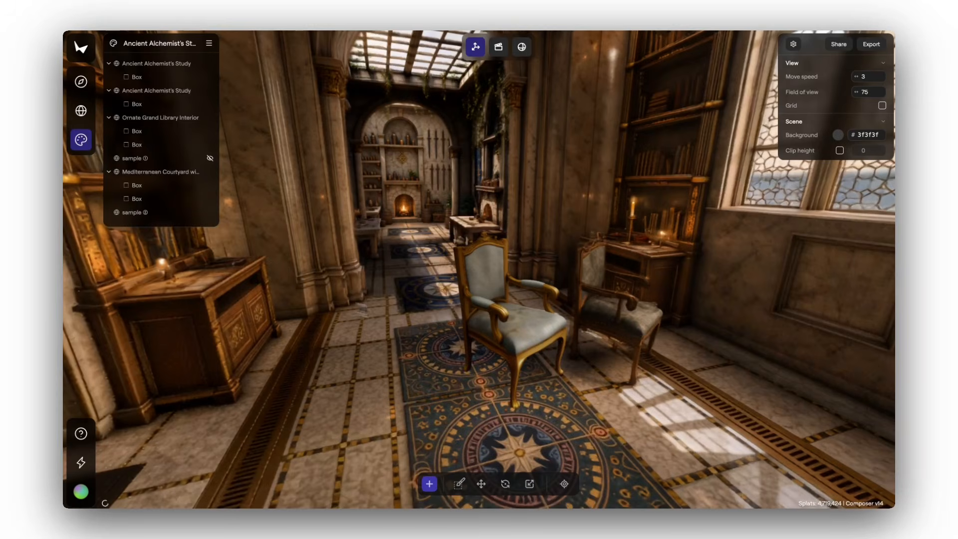
pyautogui.press('d')
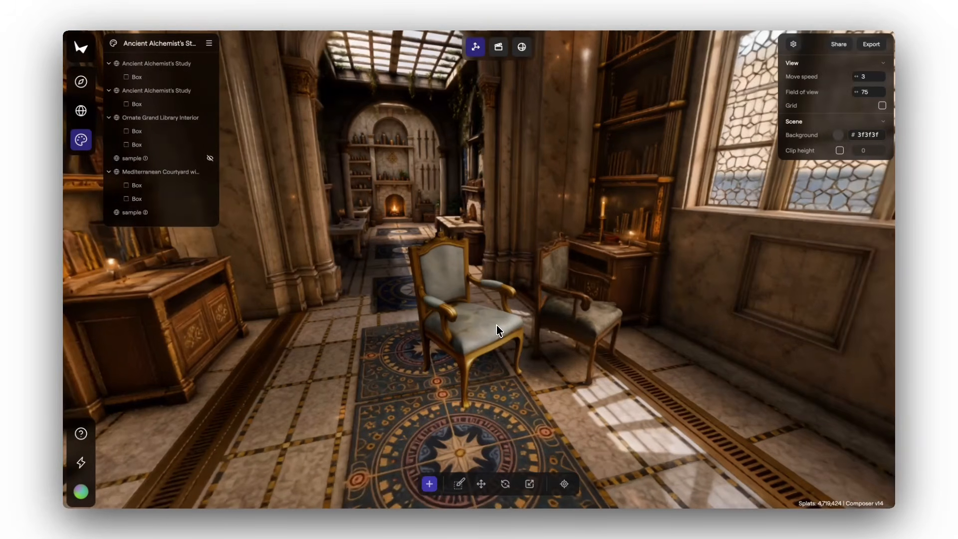
# Add a third box mask to the library world and fit it over the original armchair at about X -1.15, Y 0.47, Z 0.72
pyautogui.moveTo(517, 327); pyautogui.dragTo(415, 360)
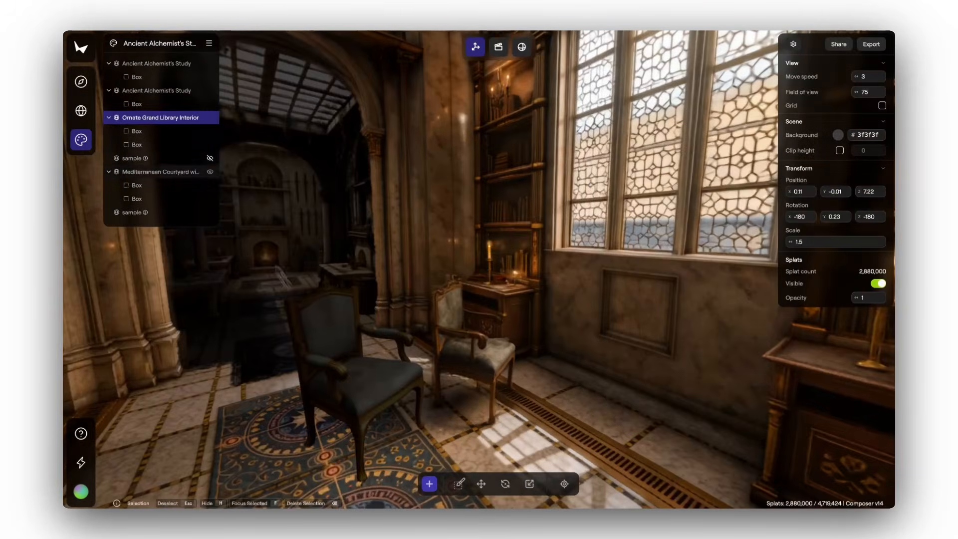
pyautogui.rightClick(171, 121)
pyautogui.click(207, 126)
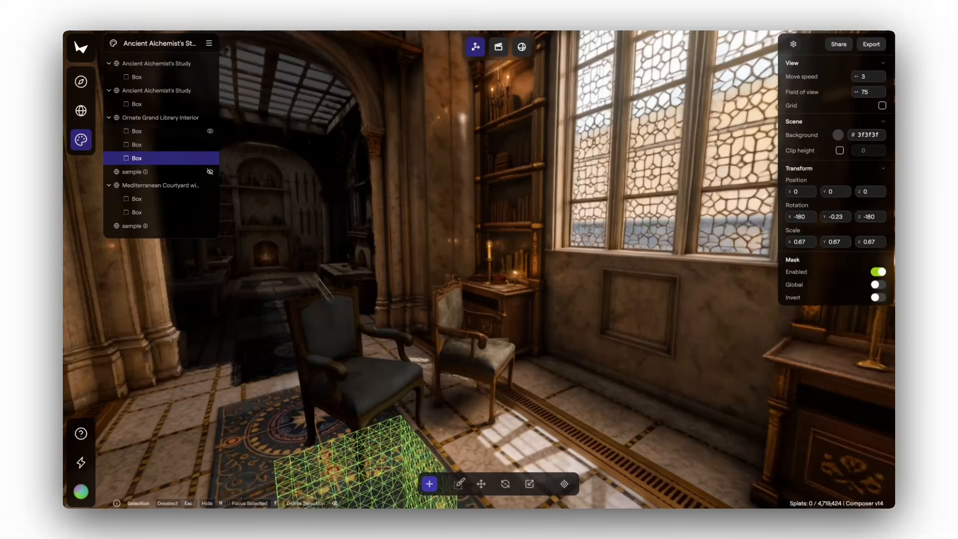
pyautogui.press('f')
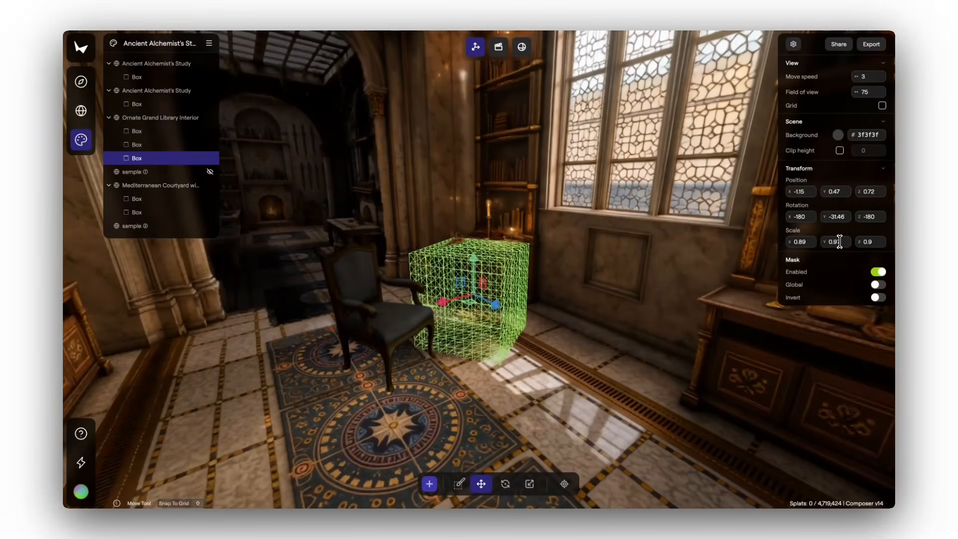
pyautogui.moveTo(583, 334); pyautogui.dragTo(520, 369)
# Adjust the imported gold chair in the original armchair's spot to about X 1.86, Y 0.8, Z 6.17
pyautogui.click(485, 372)
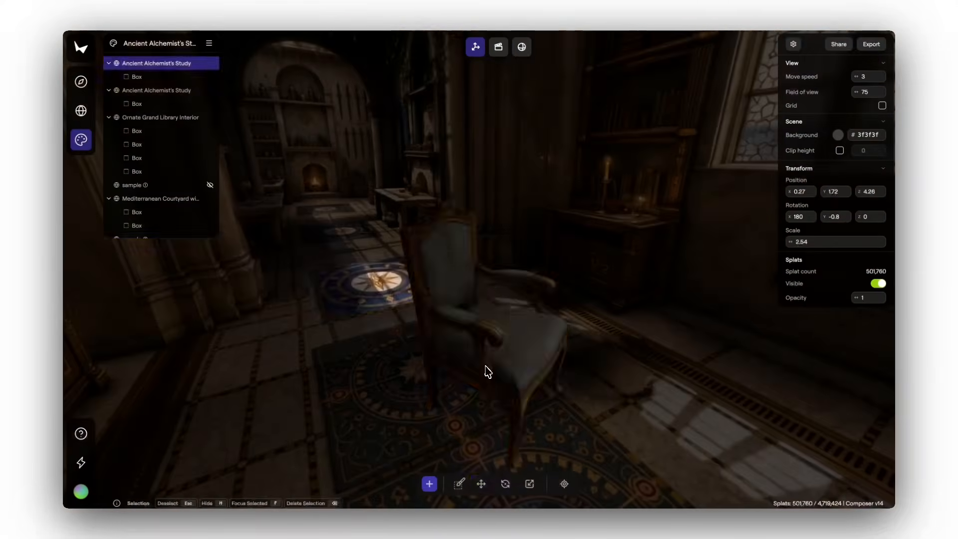
pyautogui.click(584, 359)
pyautogui.press('Escape')
pyautogui.click(523, 329)
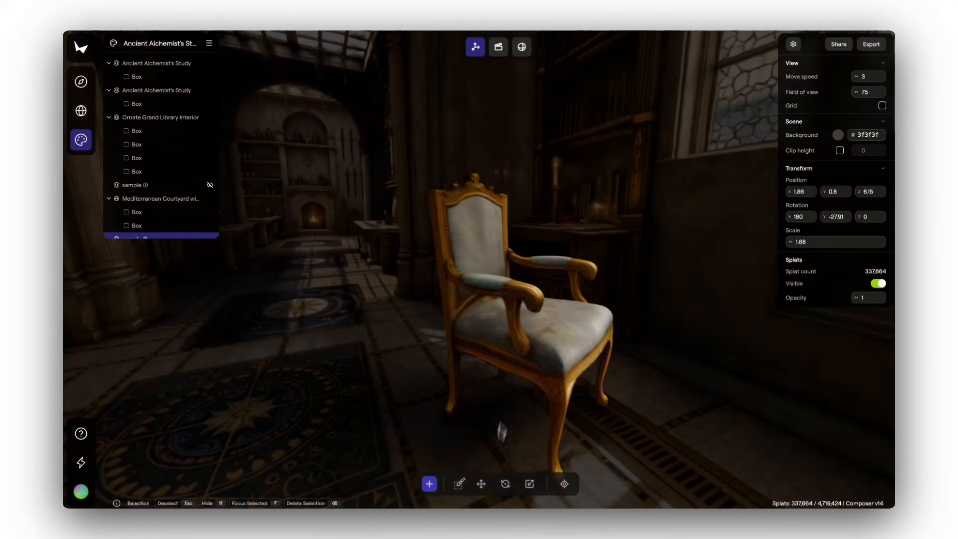
pyautogui.click(481, 483)
pyautogui.moveTo(523, 311); pyautogui.dragTo(525, 315)
pyautogui.press('s')
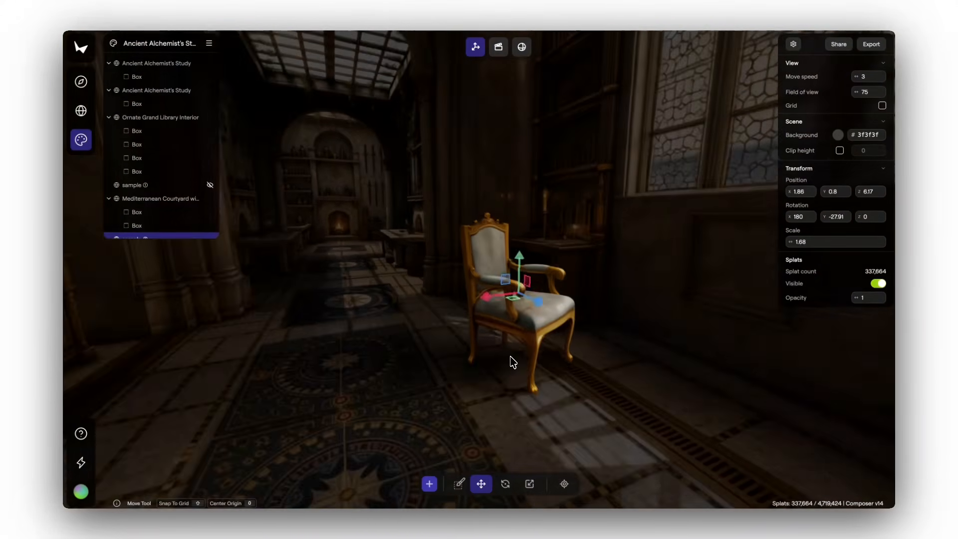
pyautogui.press('Escape')
# Switch to the animation timeline and add the first camera keyframe inside the study, facing the fireplace
pyautogui.moveTo(511, 363); pyautogui.dragTo(477, 413)
pyautogui.press('s')
pyautogui.press('w')
pyautogui.click(499, 48)
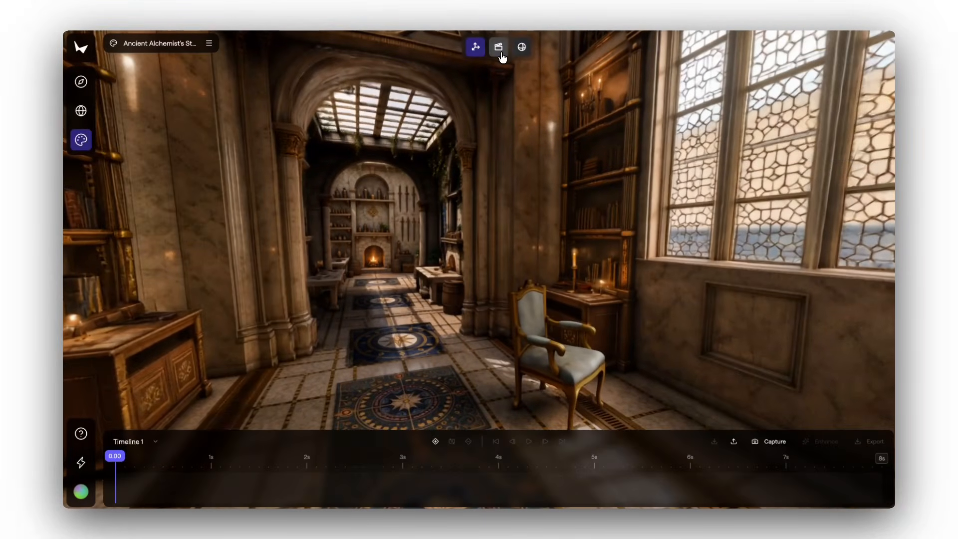
pyautogui.press('w')
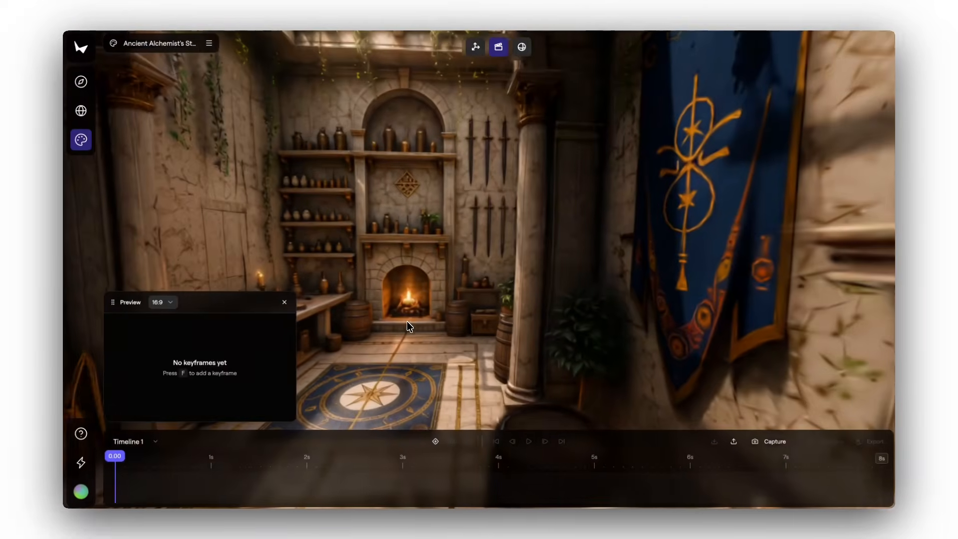
pyautogui.click(435, 442)
# Add camera keyframes at 1, 2, 3 and 4 s while turning the camera around from the study toward the library
pyautogui.moveTo(370, 320); pyautogui.dragTo(448, 333)
pyautogui.click(435, 442)
pyautogui.moveTo(324, 340); pyautogui.dragTo(405, 343)
pyautogui.click(436, 442)
pyautogui.moveTo(476, 343); pyautogui.dragTo(425, 347)
pyautogui.click(436, 442)
pyautogui.click(435, 442)
# Add camera keyframes at 5, 6 and 7 s while advancing through the library toward the desk alcove
pyautogui.press('w')
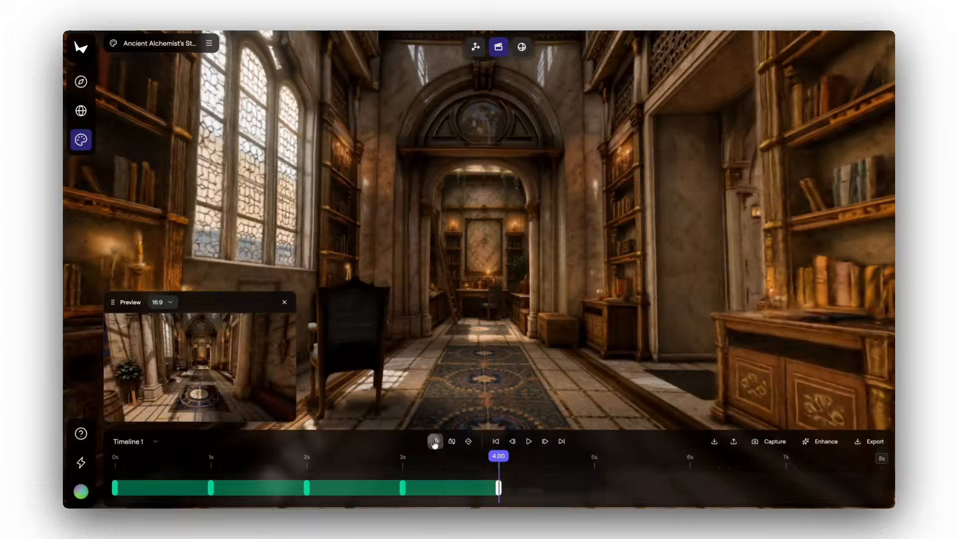
pyautogui.click(436, 442)
pyautogui.press('w')
pyautogui.click(436, 442)
pyautogui.press('w')
pyautogui.click(436, 442)
pyautogui.press('w')
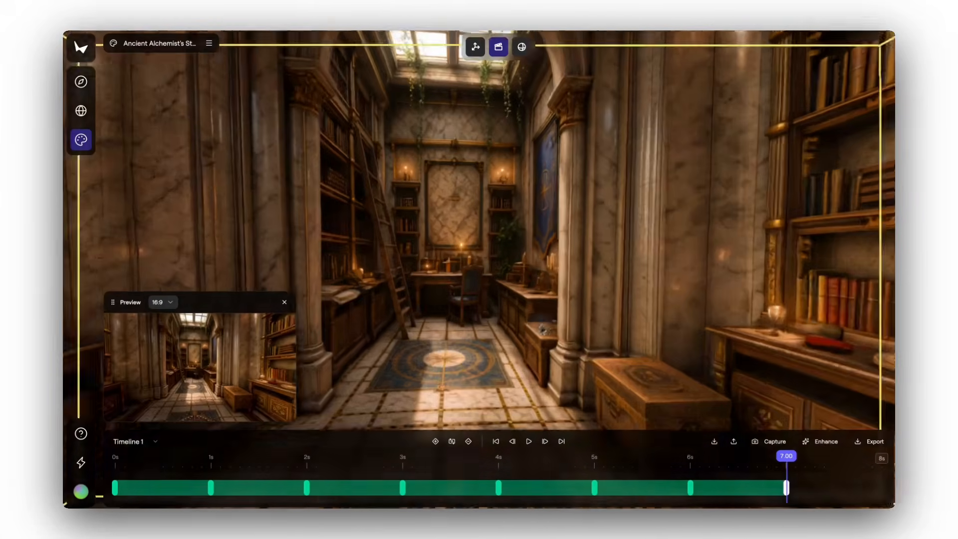
# Extend the camera path with further keyframes, turning the view back through the library
pyautogui.moveTo(444, 359); pyautogui.dragTo(452, 332)
pyautogui.click(436, 442)
pyautogui.moveTo(554, 339); pyautogui.dragTo(501, 331)
pyautogui.click(435, 442)
pyautogui.press('w')
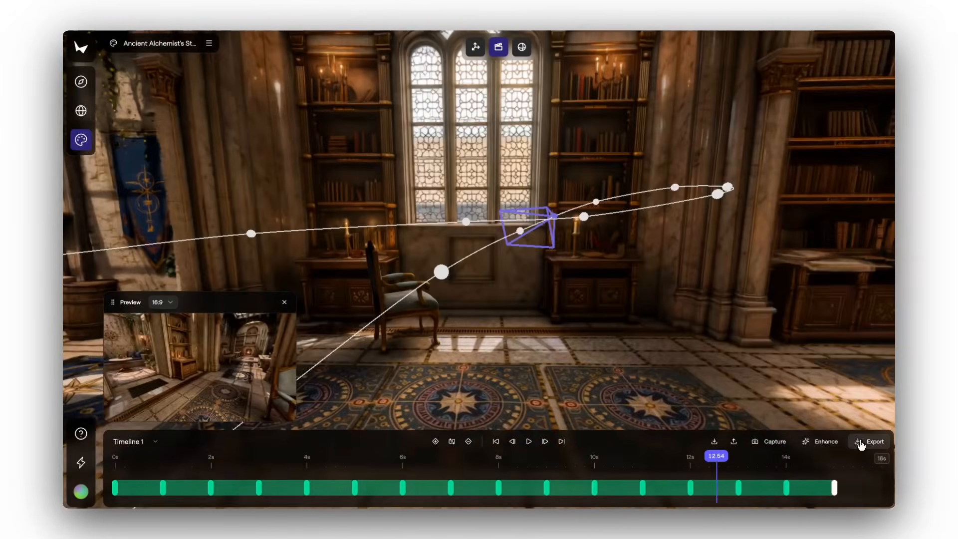
# Export the camera animation as a landscape 1080p, 30 fps, H.264 / AVC video at High quality, and check the video enhancement requirements
pyautogui.click(869, 441)
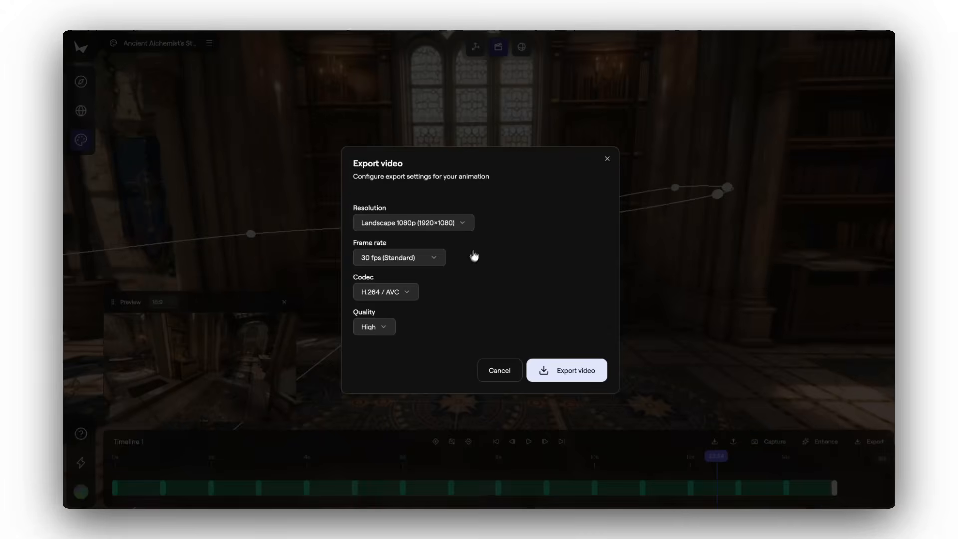
pyautogui.click(564, 378)
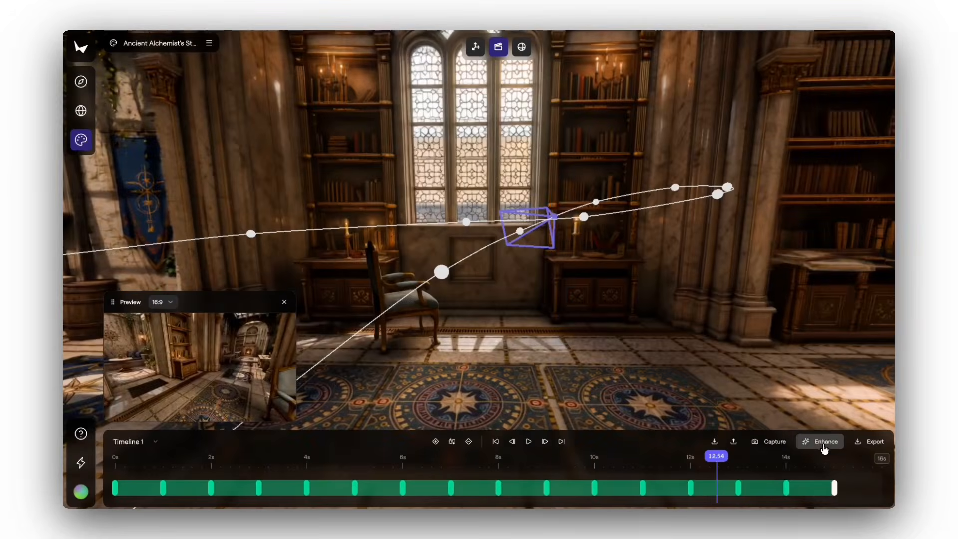
pyautogui.click(823, 442)
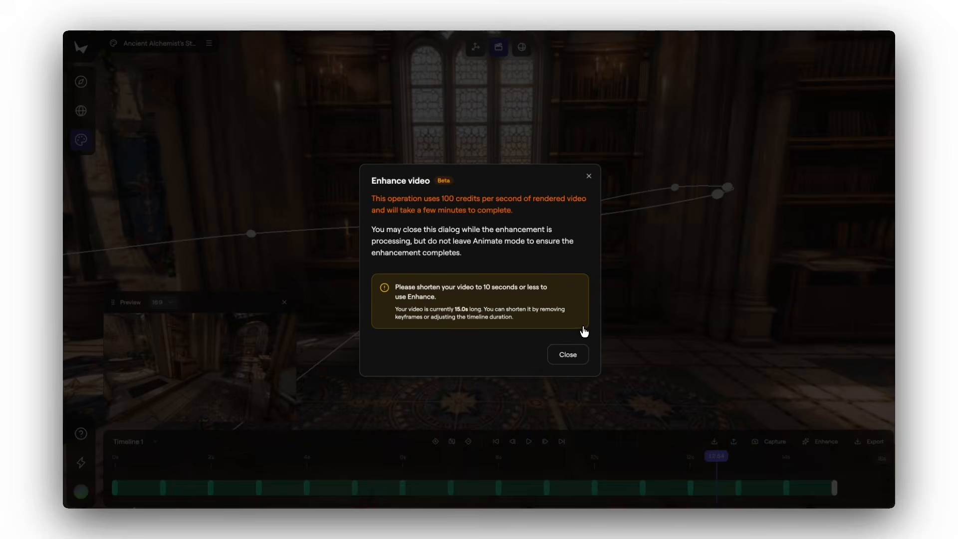
pyautogui.click(589, 176)
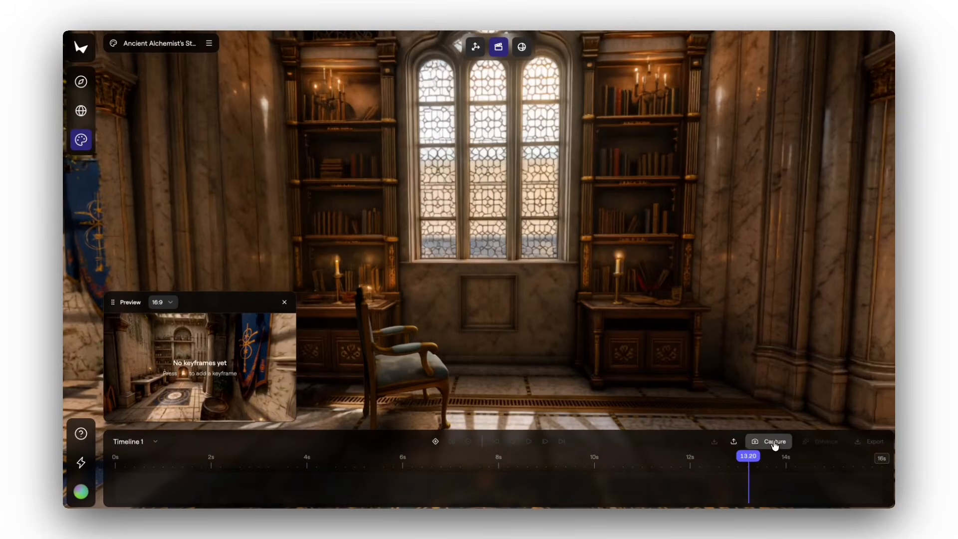
# Capture a regular screenshot and a panorama screenshot of the chair and window view
pyautogui.click(774, 441)
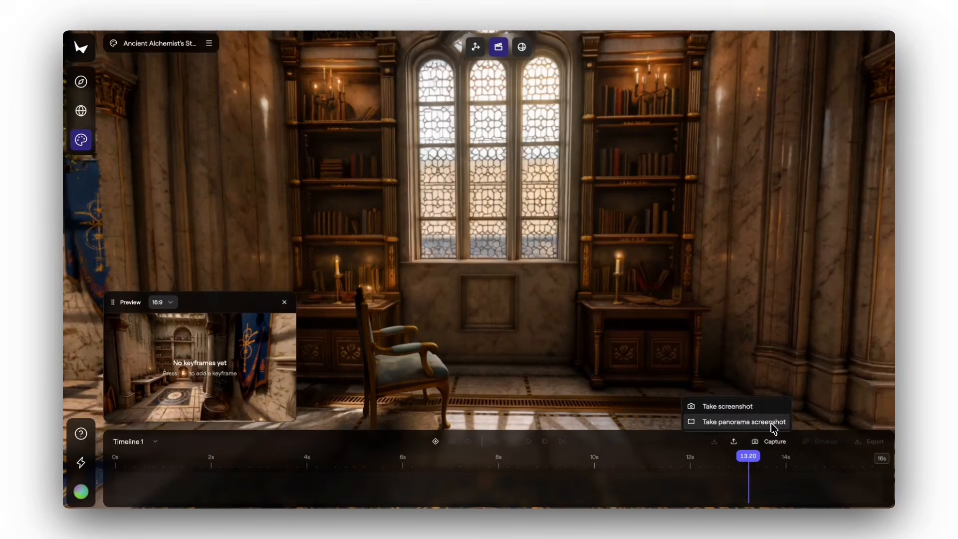
pyautogui.click(768, 406)
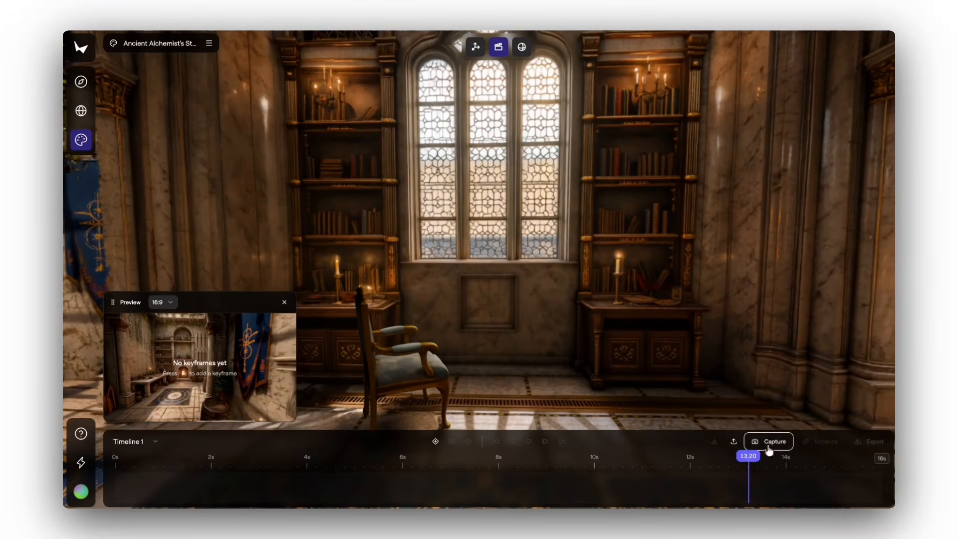
pyautogui.click(768, 441)
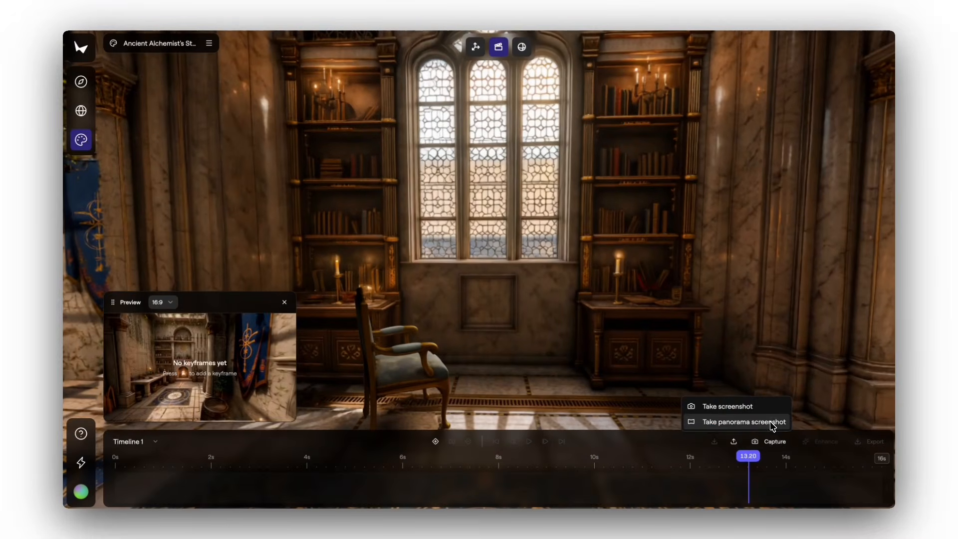
pyautogui.click(763, 422)
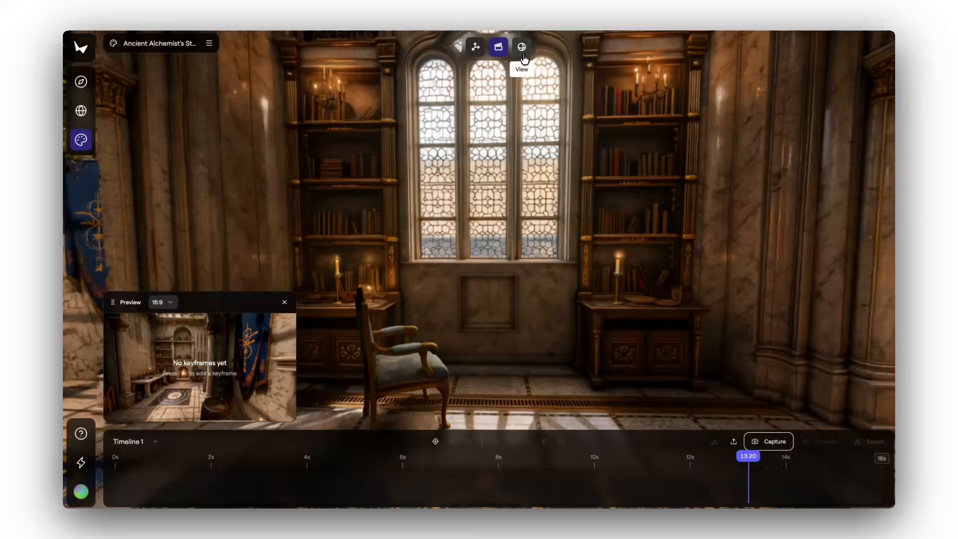
# Switch to the viewing mode and look around the combined world from the library toward the courtyard and study
pyautogui.click(522, 46)
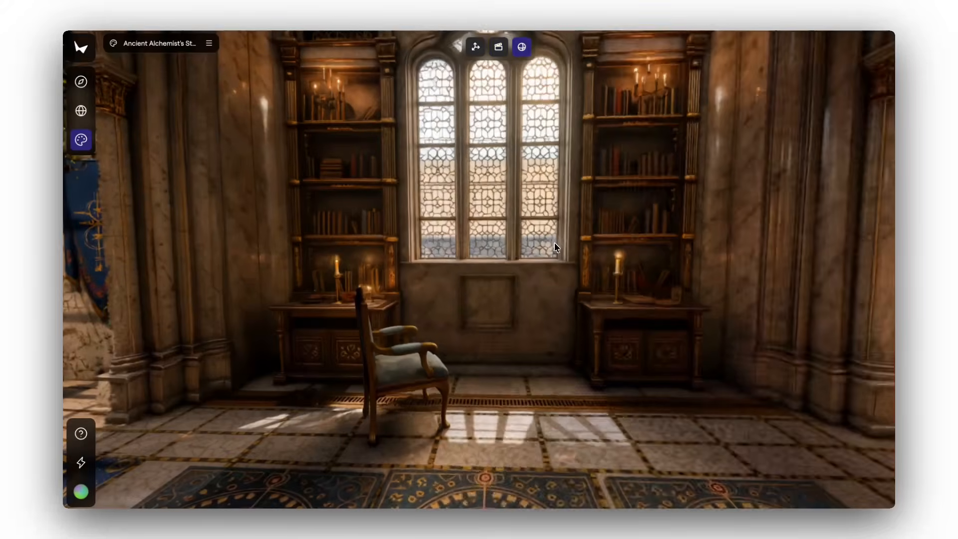
pyautogui.moveTo(557, 248); pyautogui.dragTo(445, 243)
pyautogui.moveTo(513, 271); pyautogui.dragTo(415, 284)
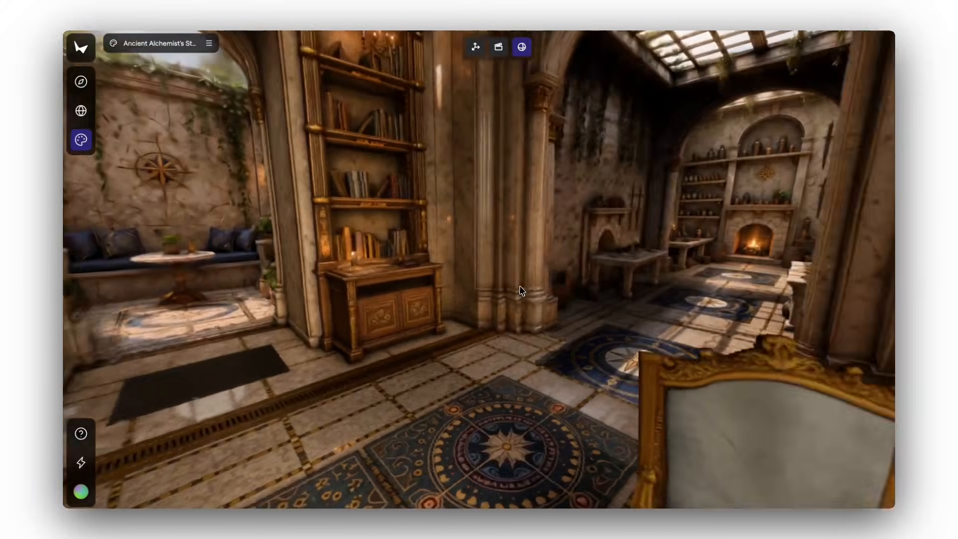
pyautogui.moveTo(520, 290); pyautogui.dragTo(419, 303)
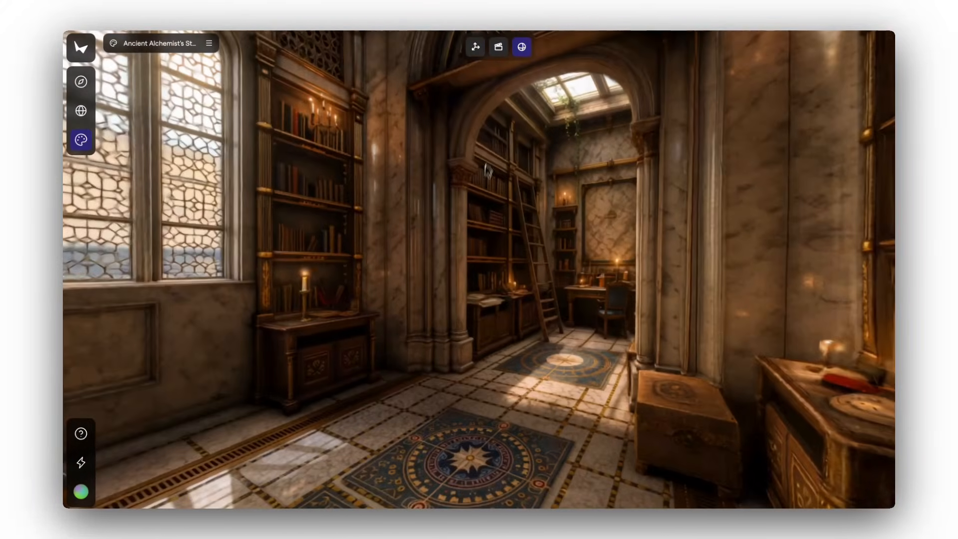
# Return to scene editing, copy the project's share URL, and choose SPZ v3 in the project export options
pyautogui.click(476, 48)
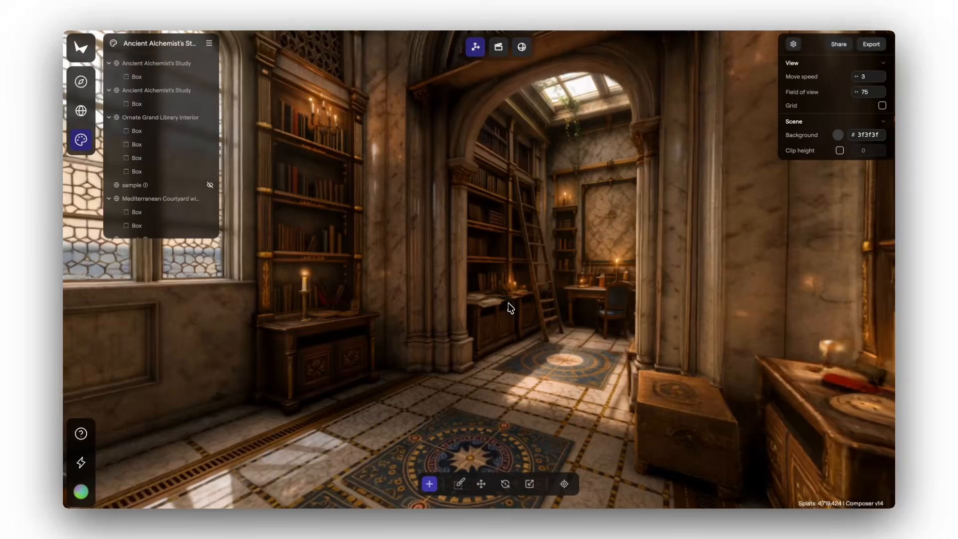
pyautogui.moveTo(508, 304); pyautogui.dragTo(324, 314)
pyautogui.moveTo(451, 319); pyautogui.dragTo(486, 321)
pyautogui.moveTo(485, 321); pyautogui.dragTo(531, 323)
pyautogui.click(839, 45)
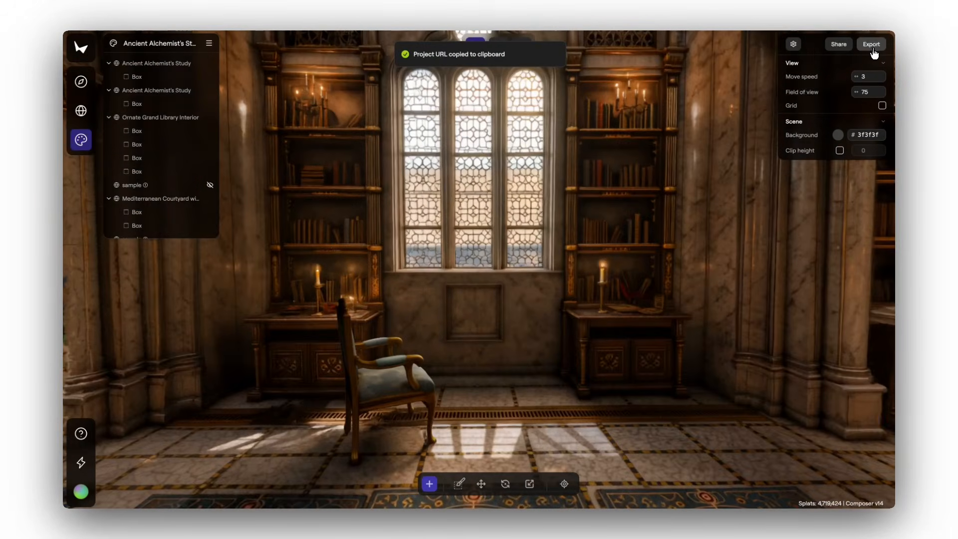
pyautogui.click(872, 45)
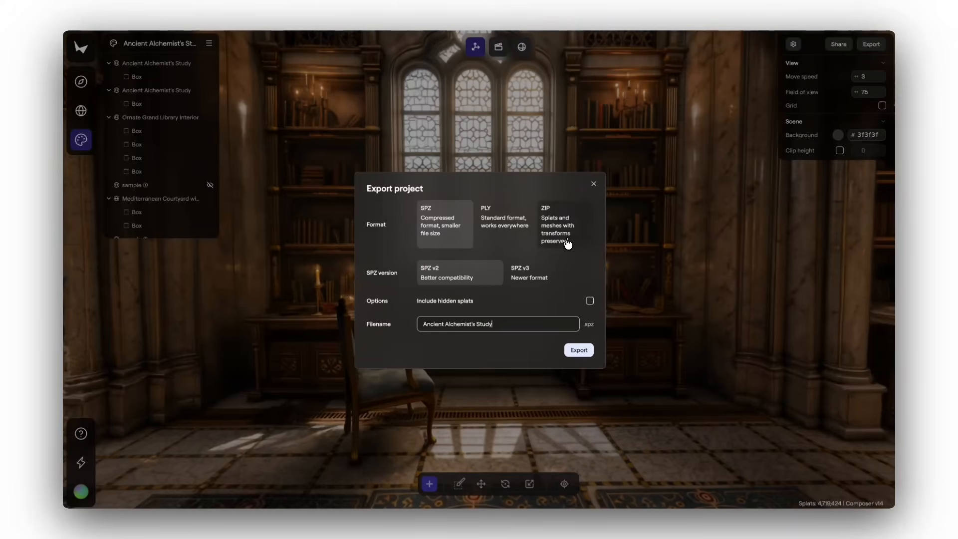
pyautogui.click(544, 286)
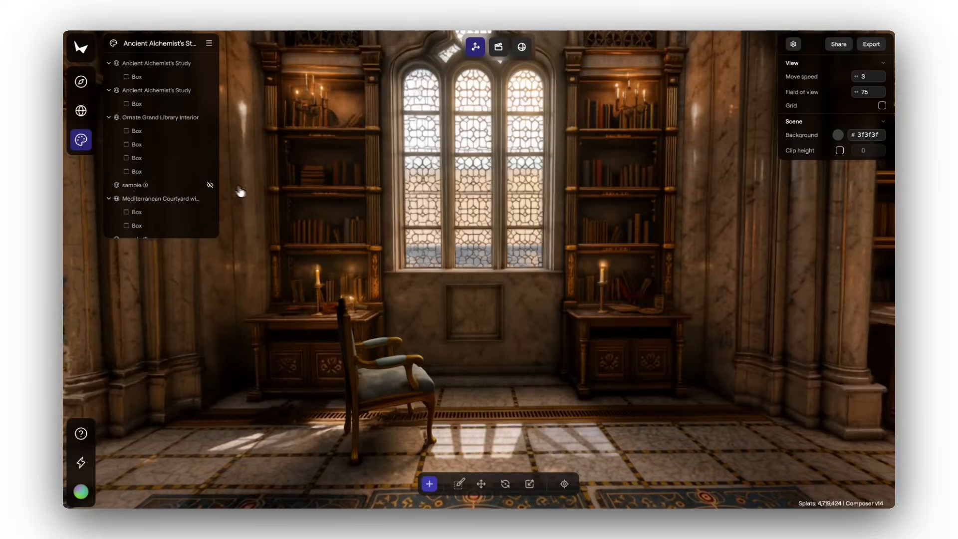
# Examine the download options of the Mediterranean Courtyard with Compass Motif world and open its download settings
pyautogui.click(81, 111)
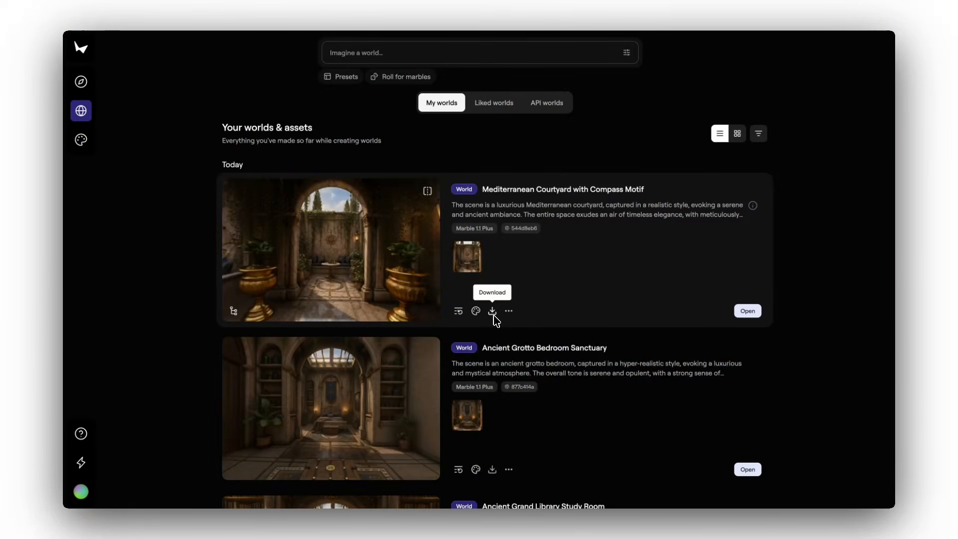
pyautogui.click(493, 314)
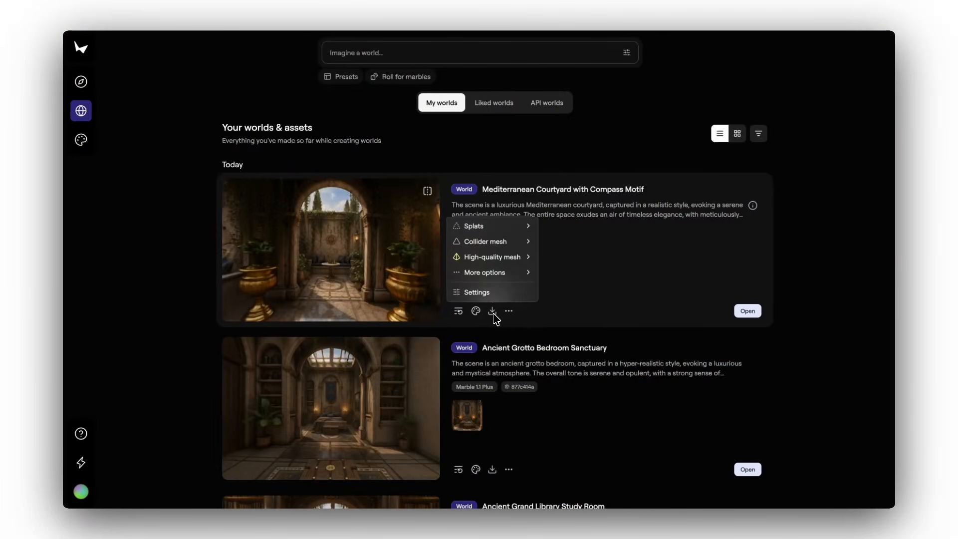
pyautogui.moveTo(530, 230)
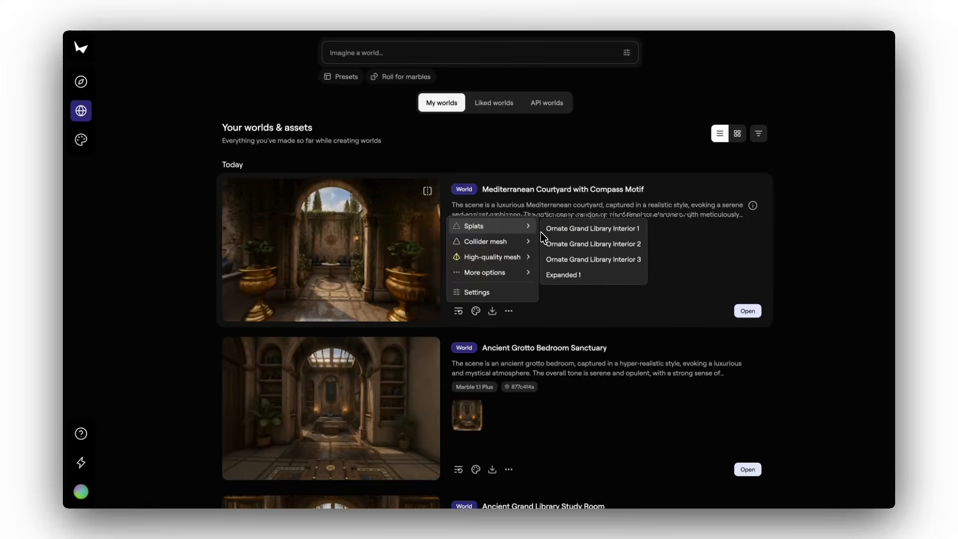
pyautogui.moveTo(533, 257)
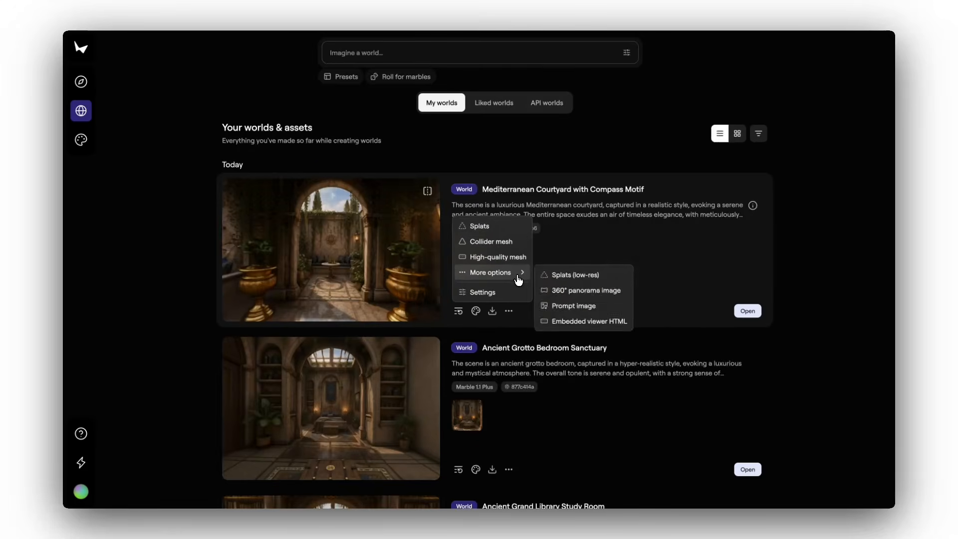
pyautogui.click(514, 292)
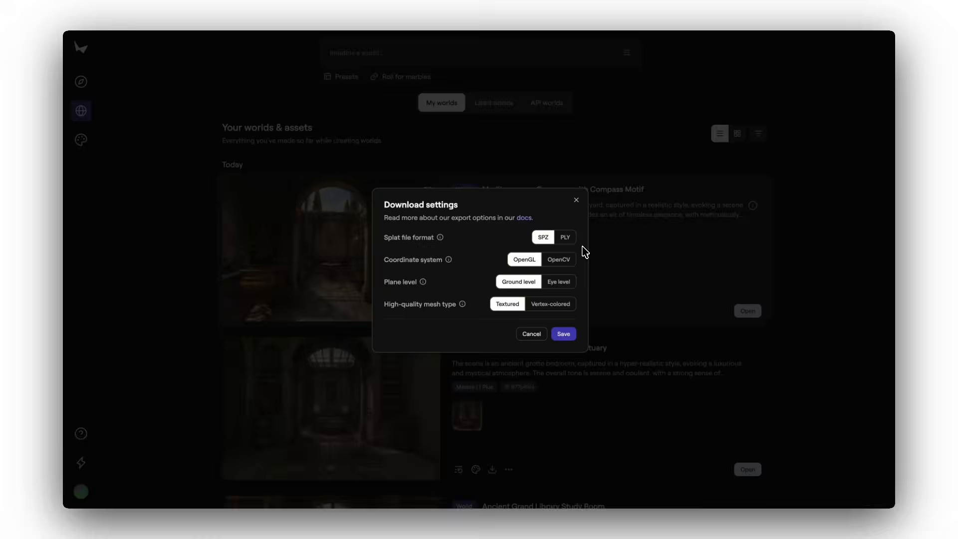